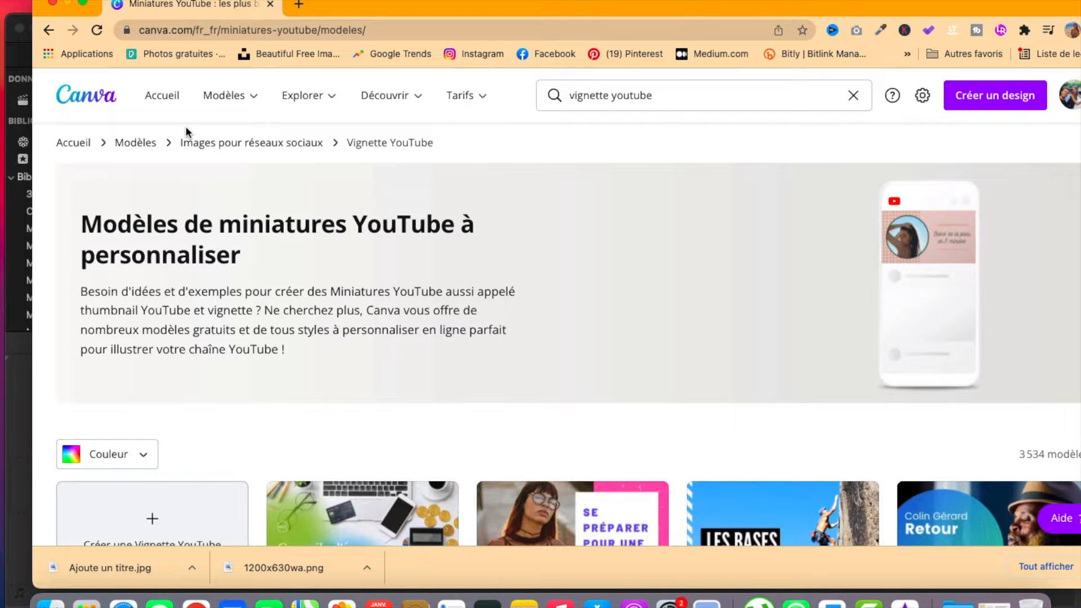
# - Look over the template galleries for YouTube thumbnails and Instagram posts
pyautogui.scroll(-3, 308, 341)
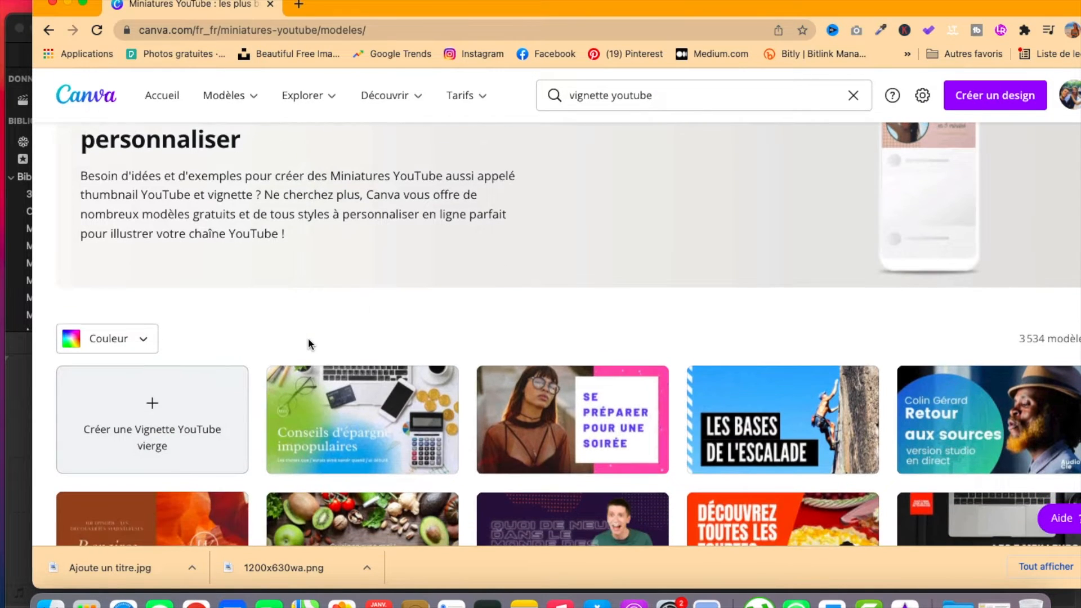
pyautogui.scroll(2, 309, 342)
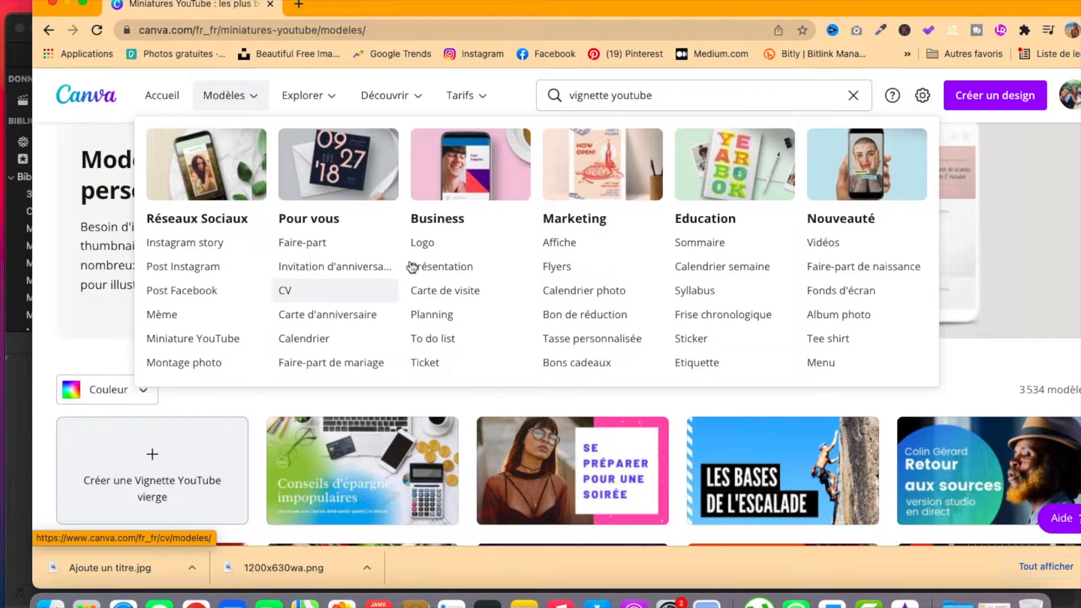
pyautogui.scroll(-2, 379, 370)
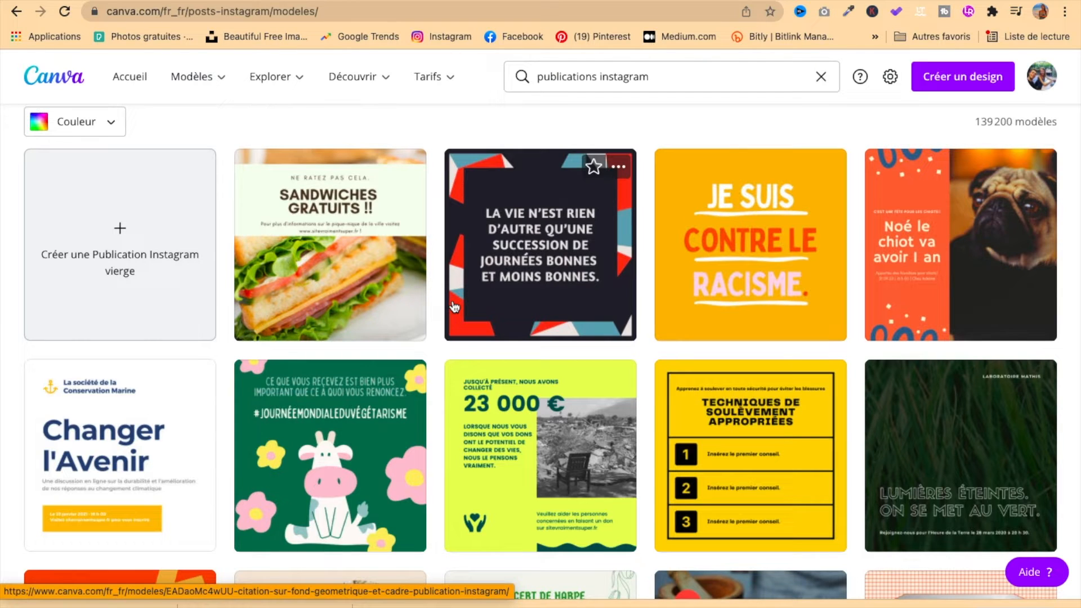
pyautogui.scroll(3, 455, 307)
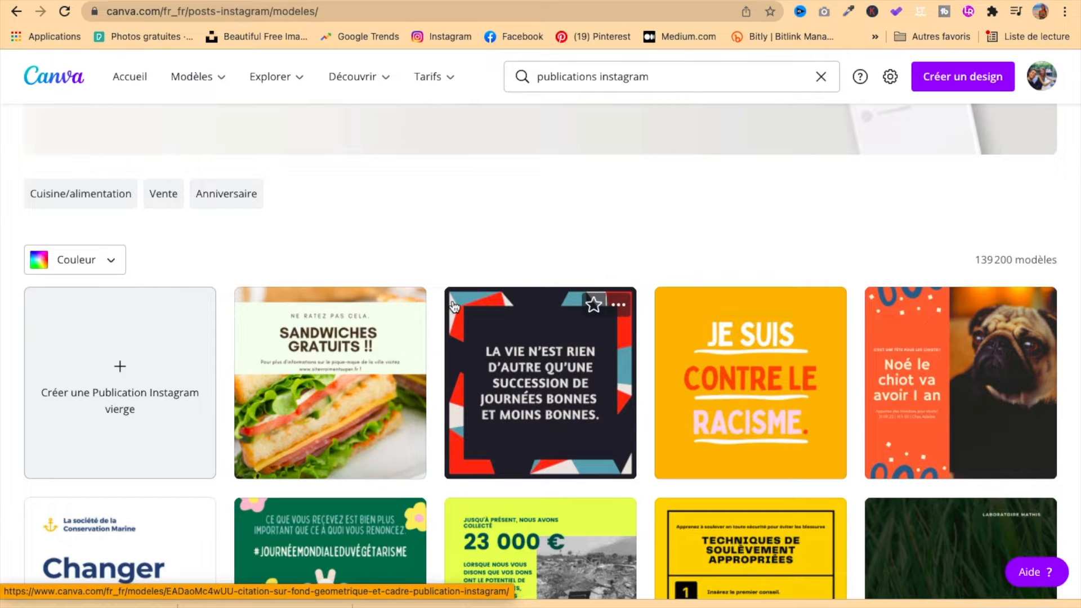
pyautogui.scroll(4, 503, 248)
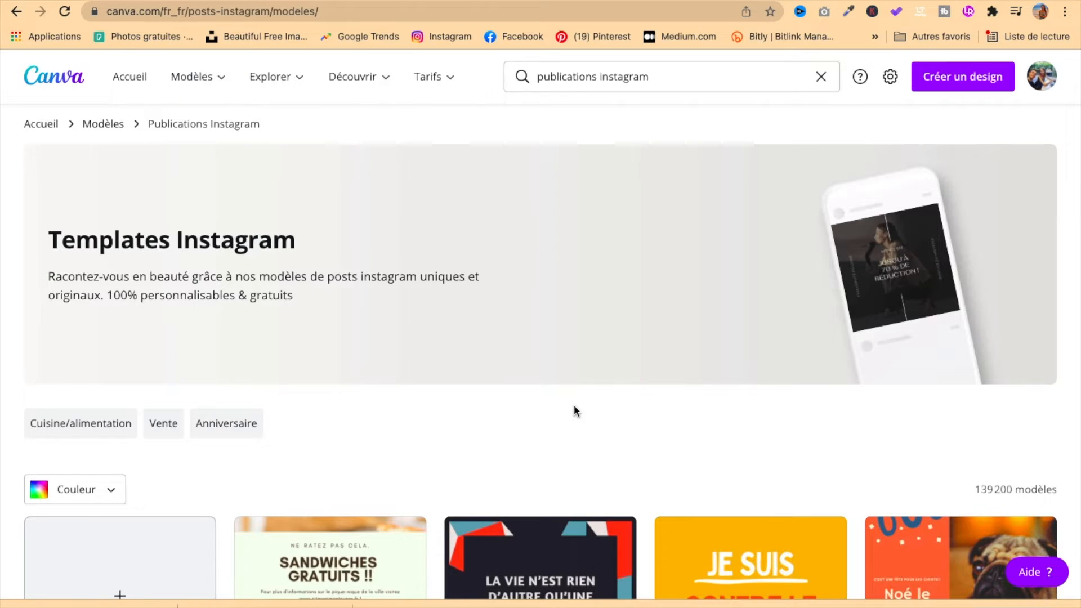
pyautogui.scroll(-5, 573, 404)
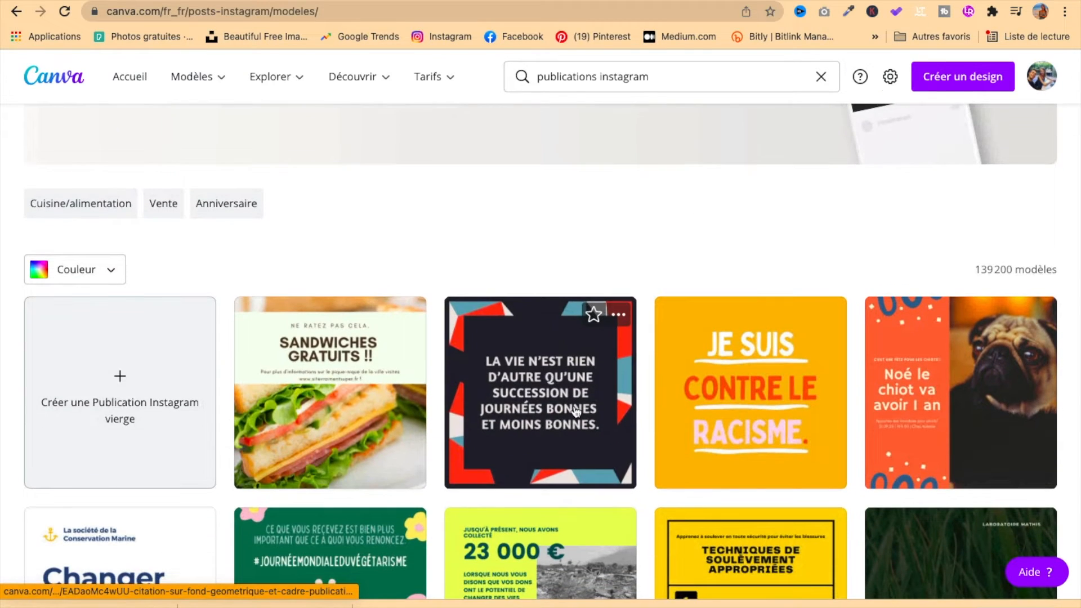
pyautogui.scroll(-4, 576, 413)
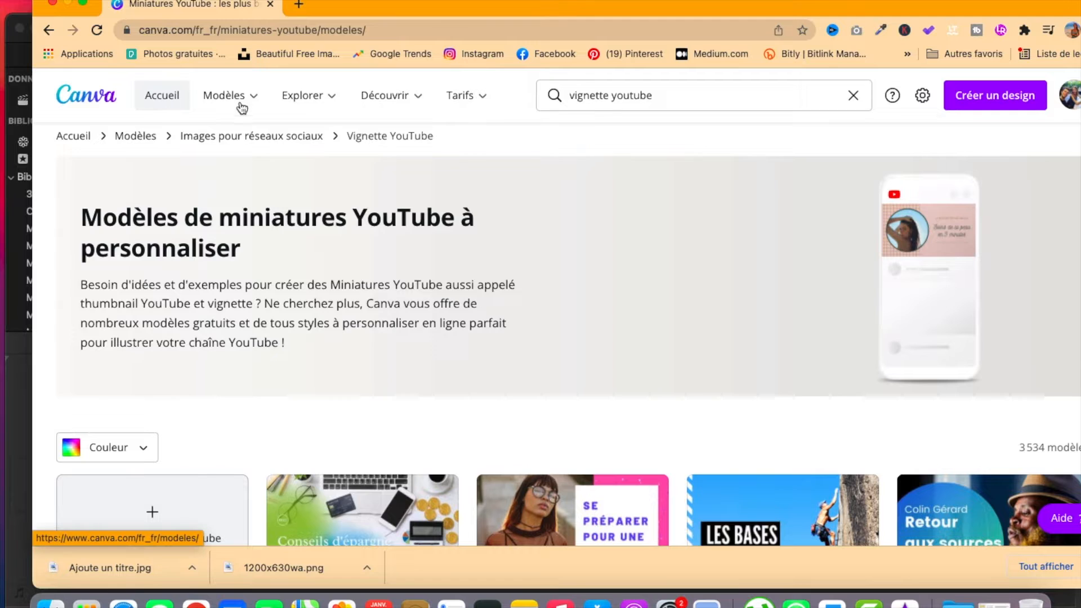
# - Open the gallery of Instagram post templates (Post Instagram) under the social media category
pyautogui.moveTo(242, 107)
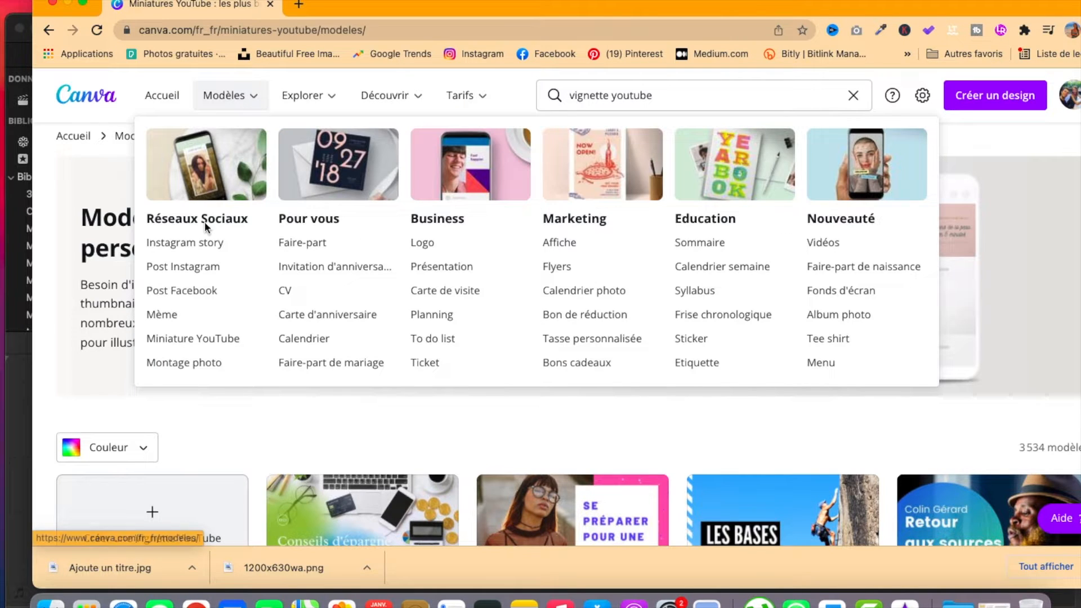
pyautogui.click(203, 276)
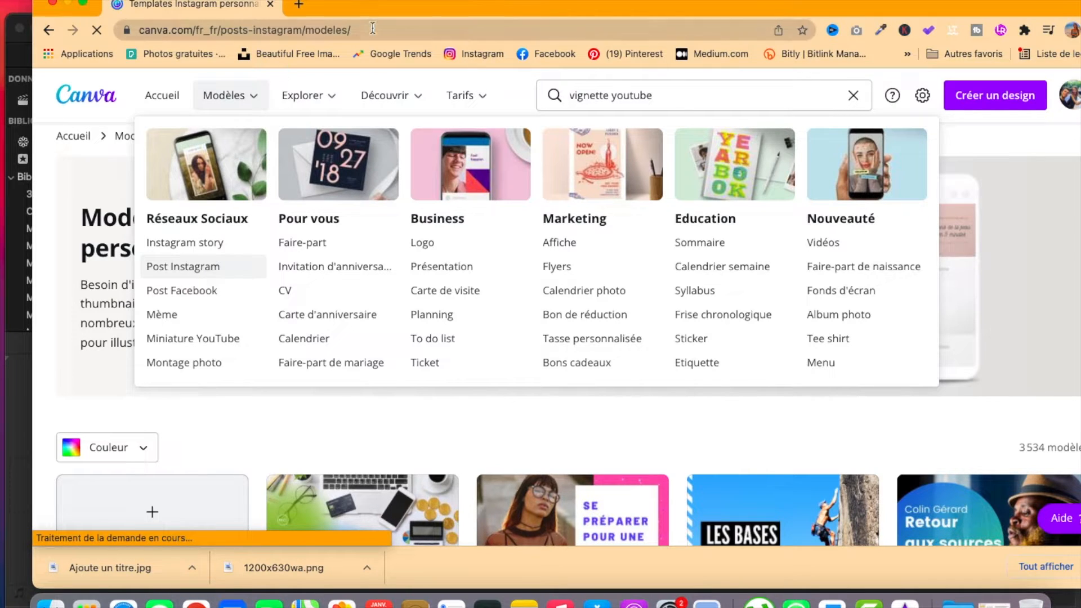
pyautogui.scroll(-5, 633, 494)
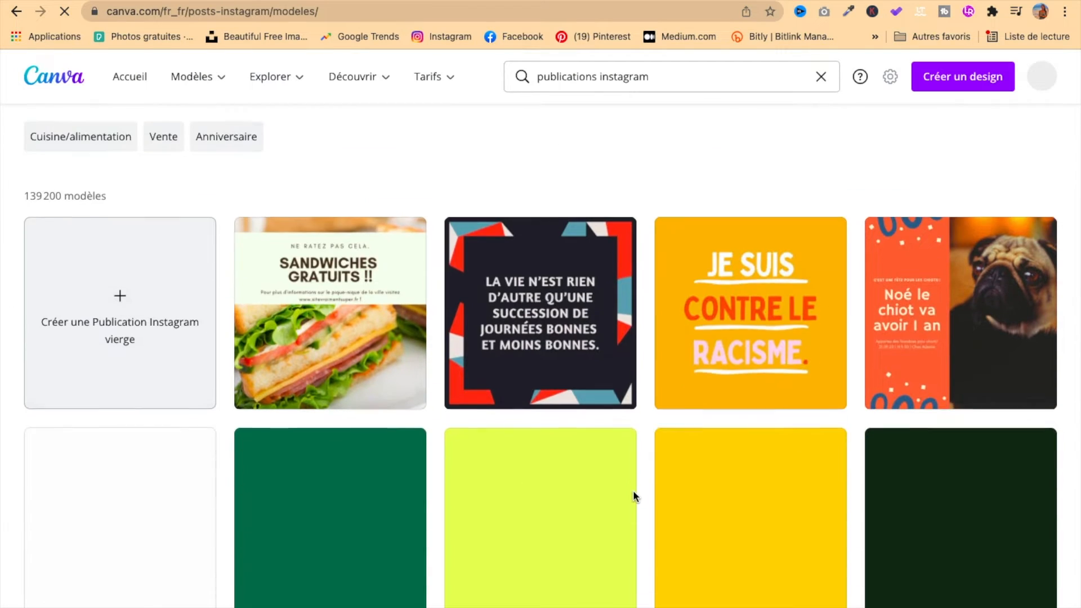
# - Examine the available Instagram post templates for a design suited to a food-themed publication
pyautogui.scroll(3, 494, 387)
pyautogui.scroll(-15, 684, 384)
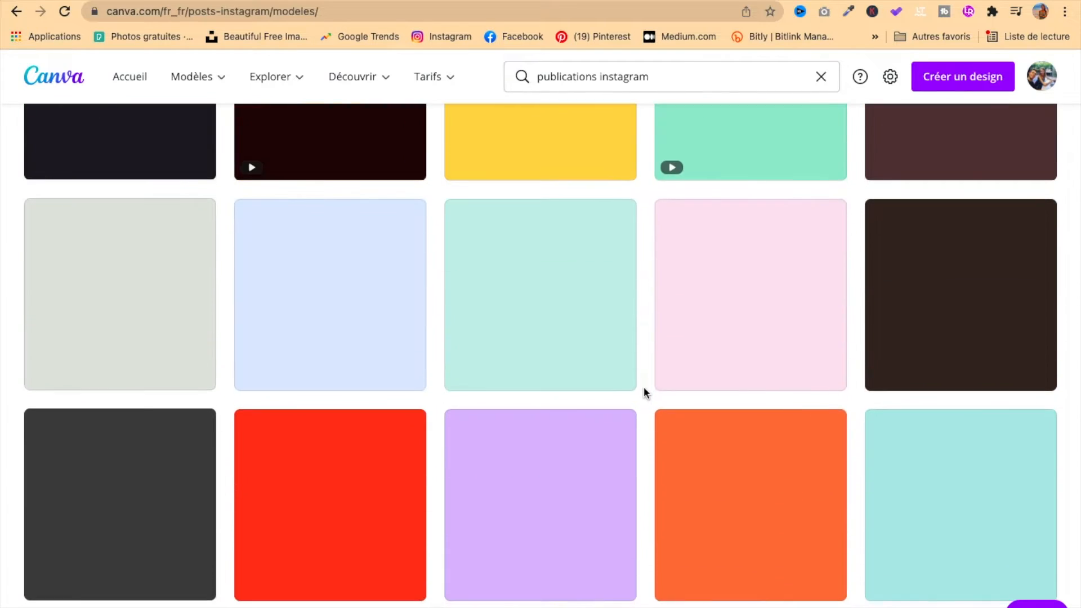
pyautogui.scroll(-10, 644, 389)
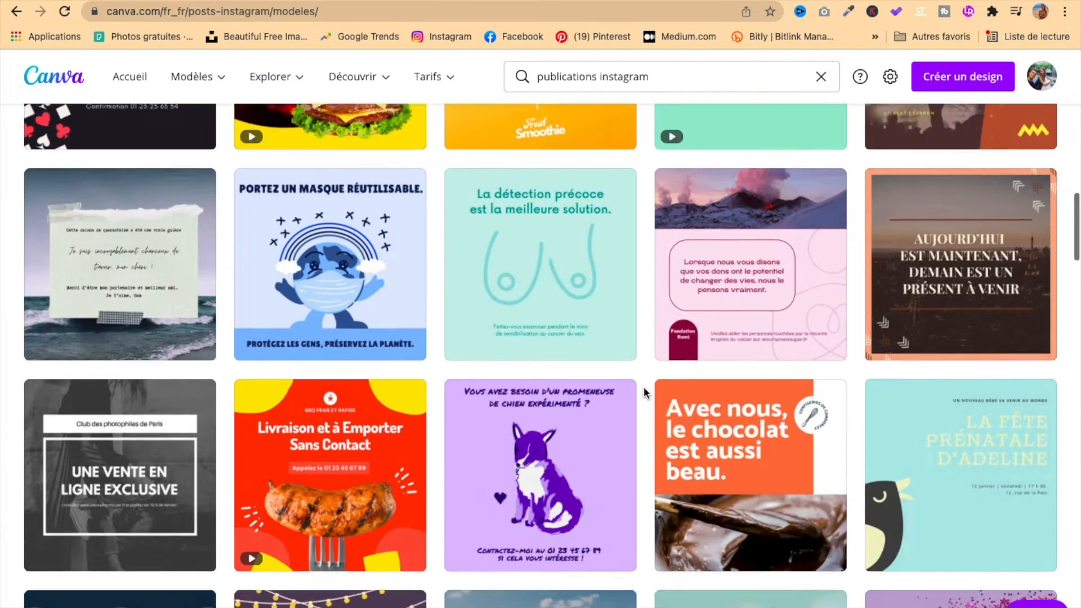
pyautogui.scroll(-10, 644, 389)
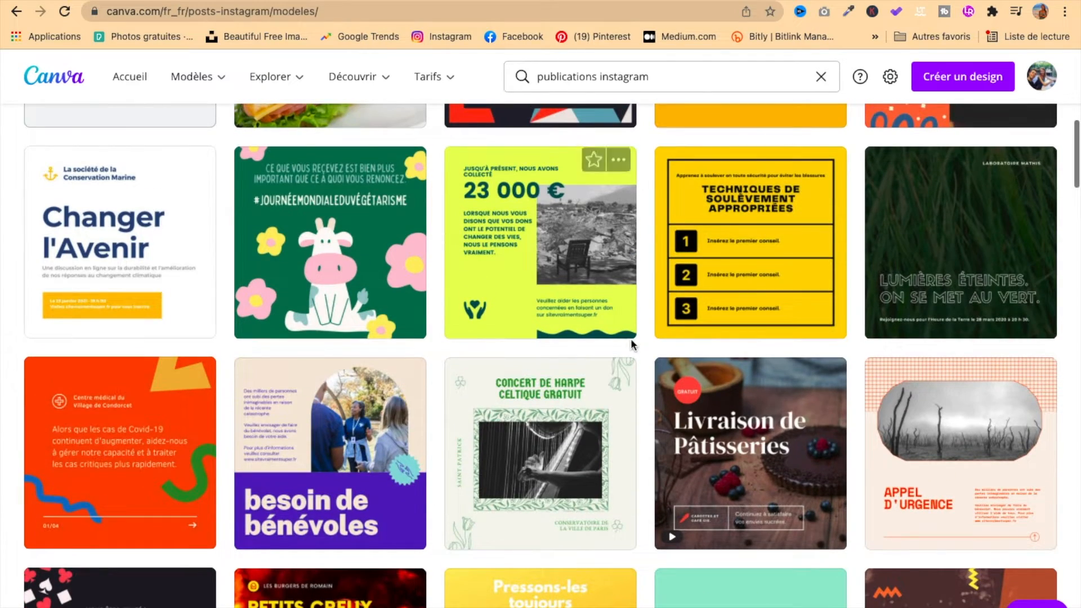
pyautogui.scroll(-3, 907, 416)
pyautogui.scroll(12, 907, 412)
pyautogui.scroll(-3, 574, 408)
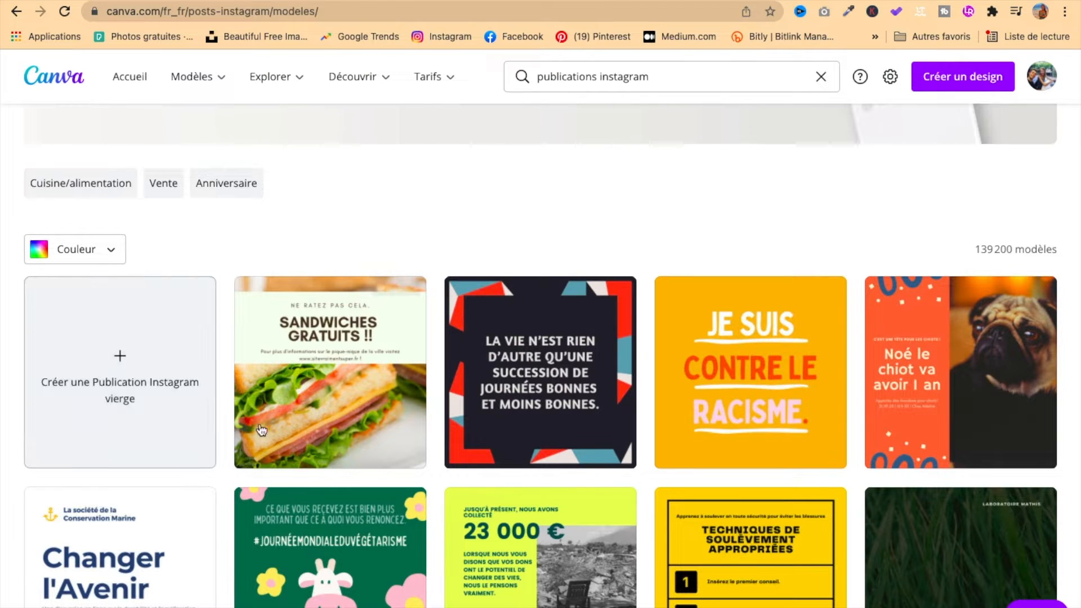
pyautogui.scroll(-3, 640, 433)
pyautogui.scroll(-3, 640, 432)
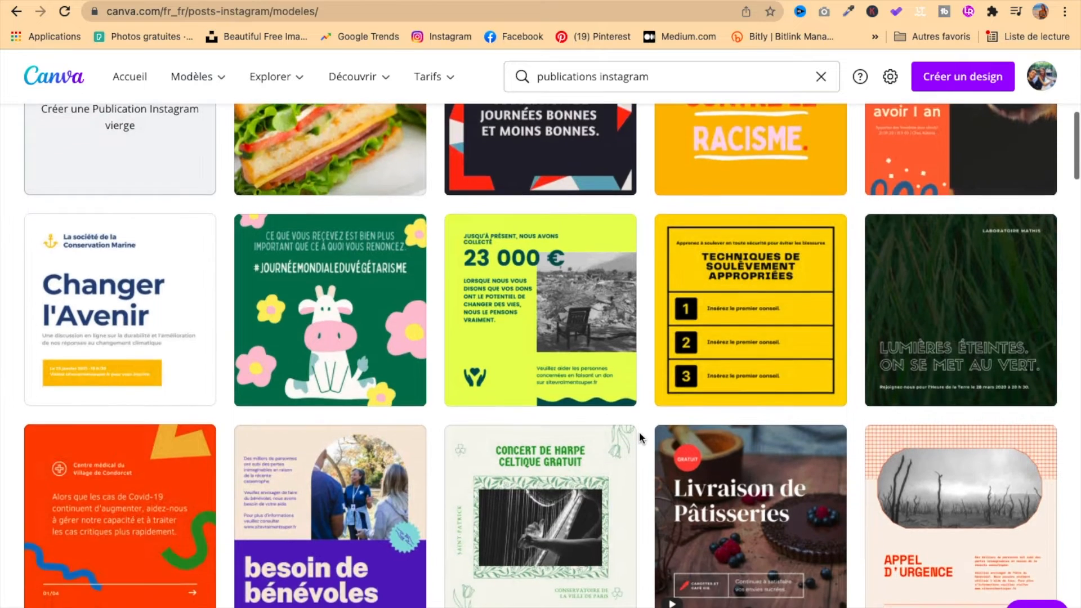
pyautogui.scroll(-2, 488, 417)
pyautogui.scroll(-2, 488, 417)
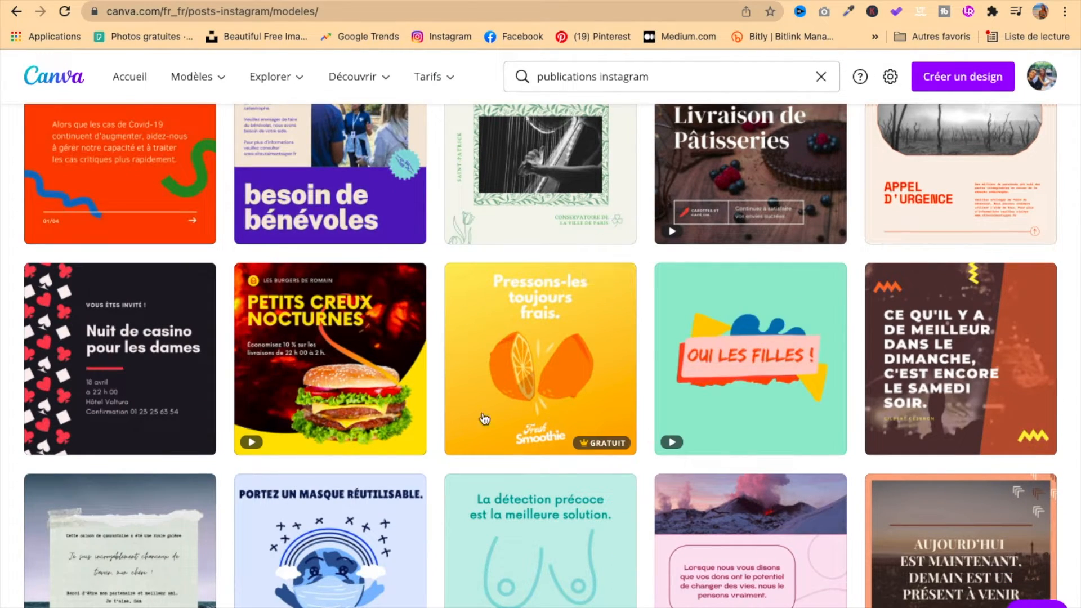
pyautogui.scroll(-2, 579, 415)
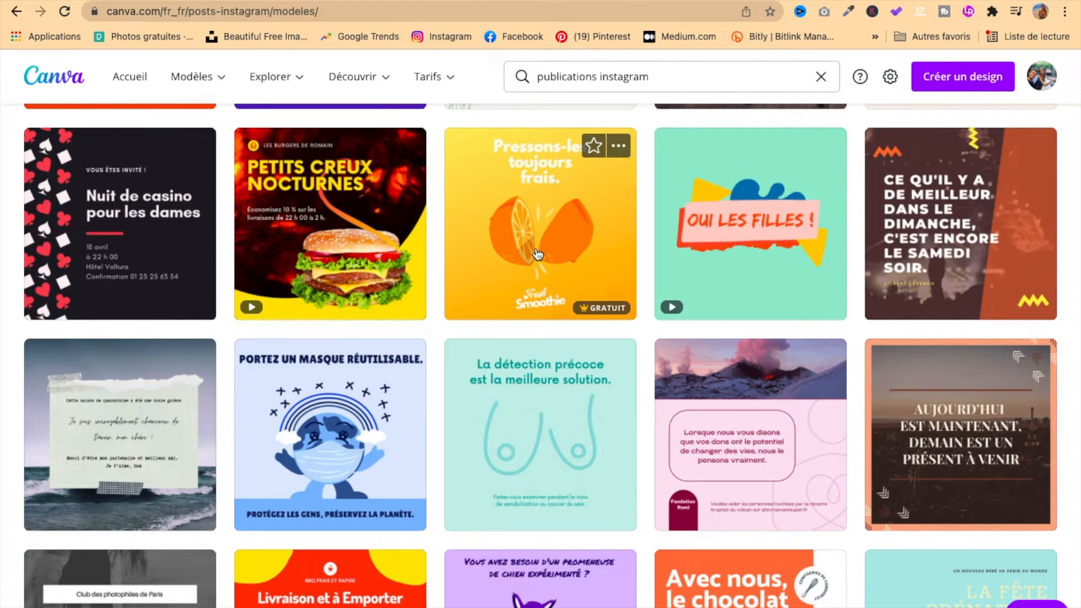
pyautogui.scroll(-3, 538, 254)
pyautogui.scroll(-1, 613, 501)
pyautogui.scroll(2, 614, 502)
pyautogui.scroll(3, 614, 502)
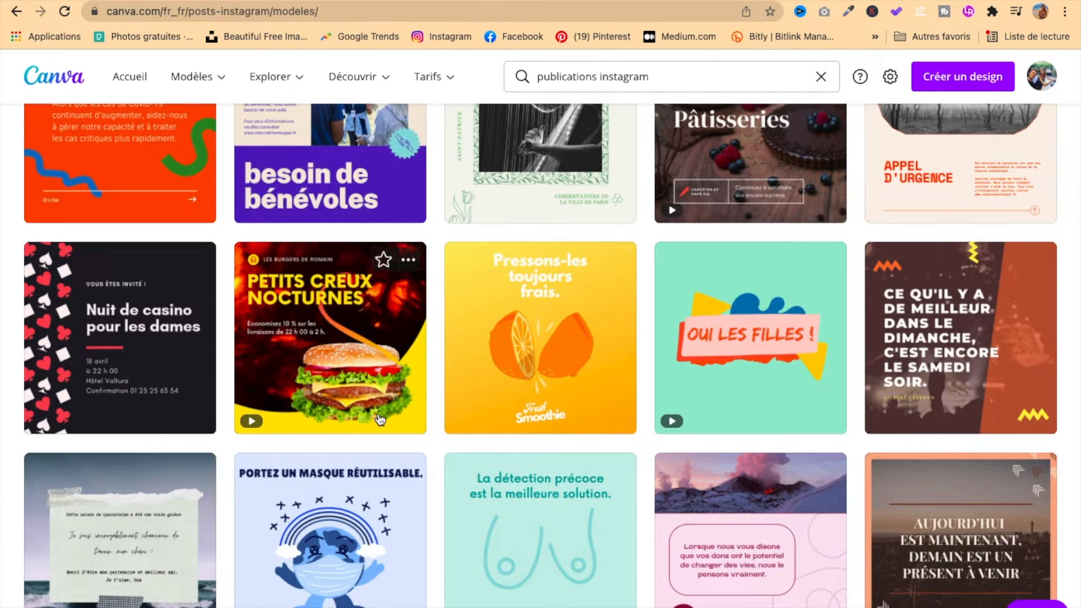
pyautogui.scroll(-6, 557, 410)
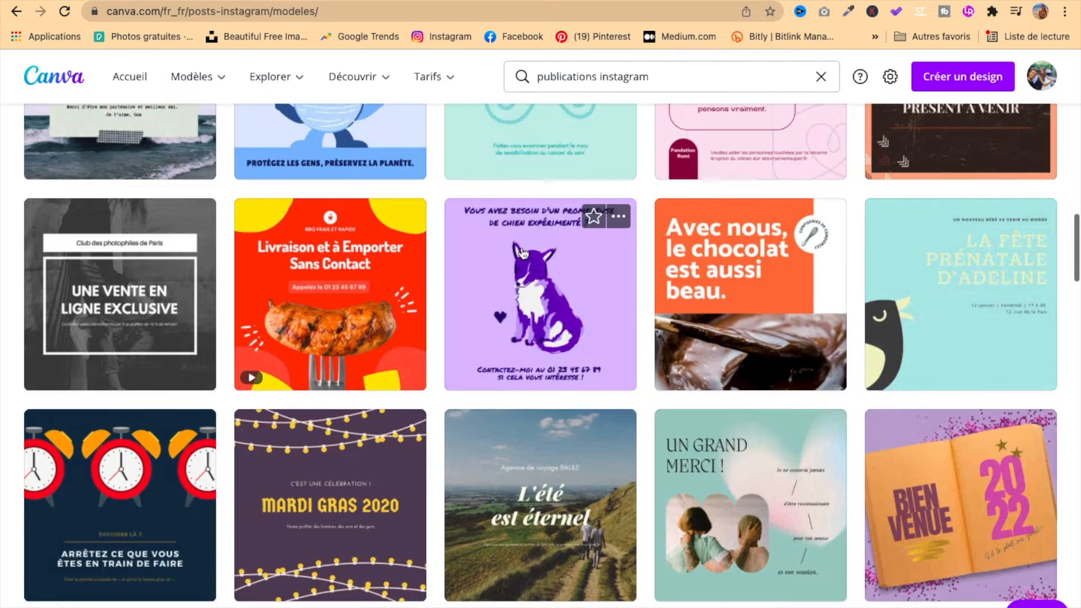
pyautogui.scroll(-5, 566, 366)
pyautogui.scroll(-6, 563, 358)
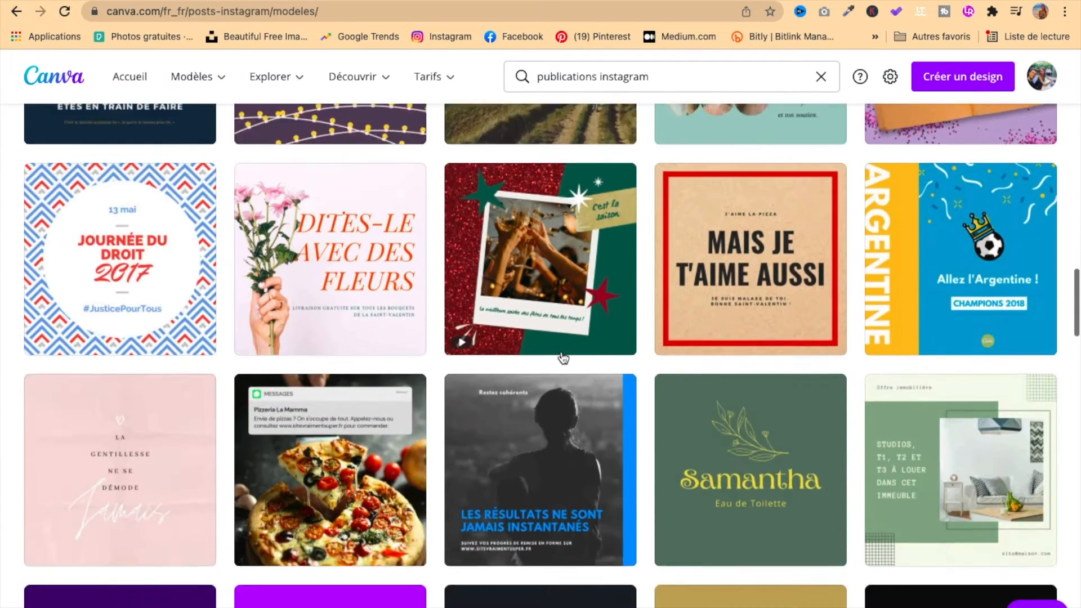
pyautogui.scroll(-10, 563, 357)
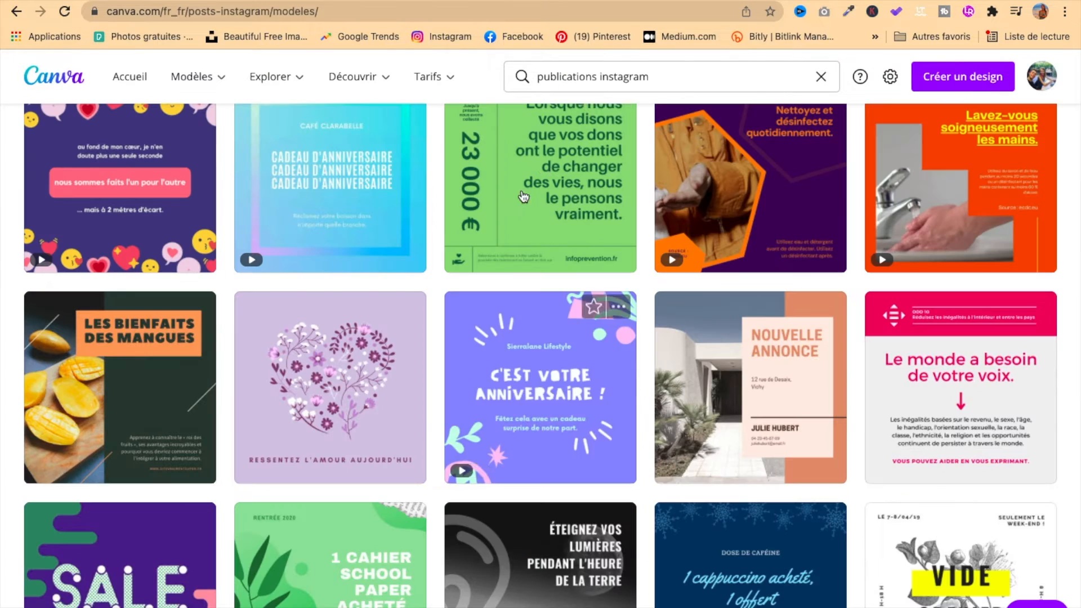
pyautogui.scroll(-8, 658, 425)
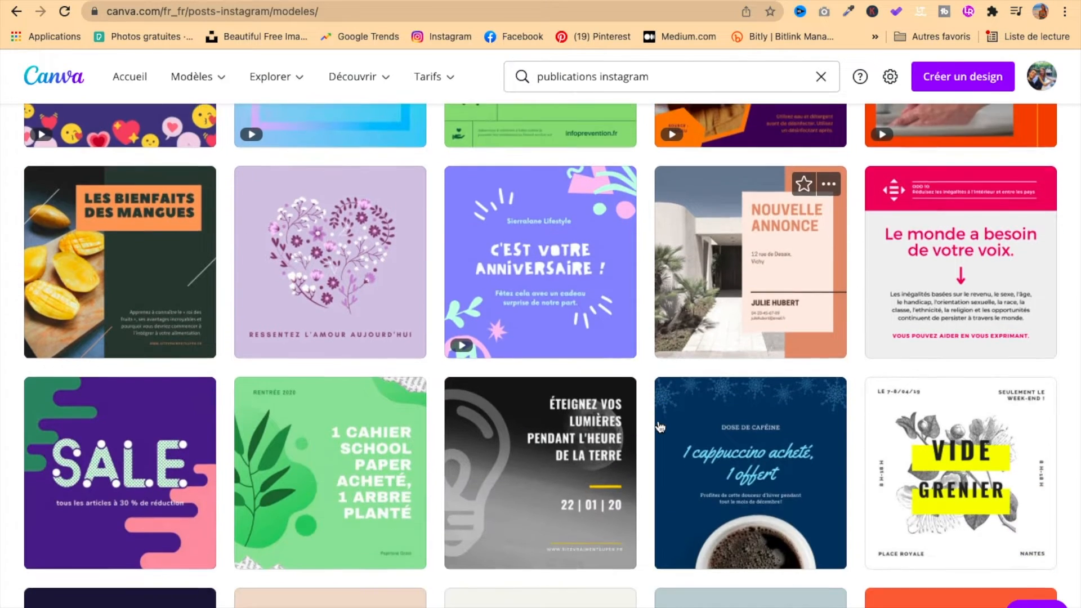
pyautogui.scroll(-1, 660, 427)
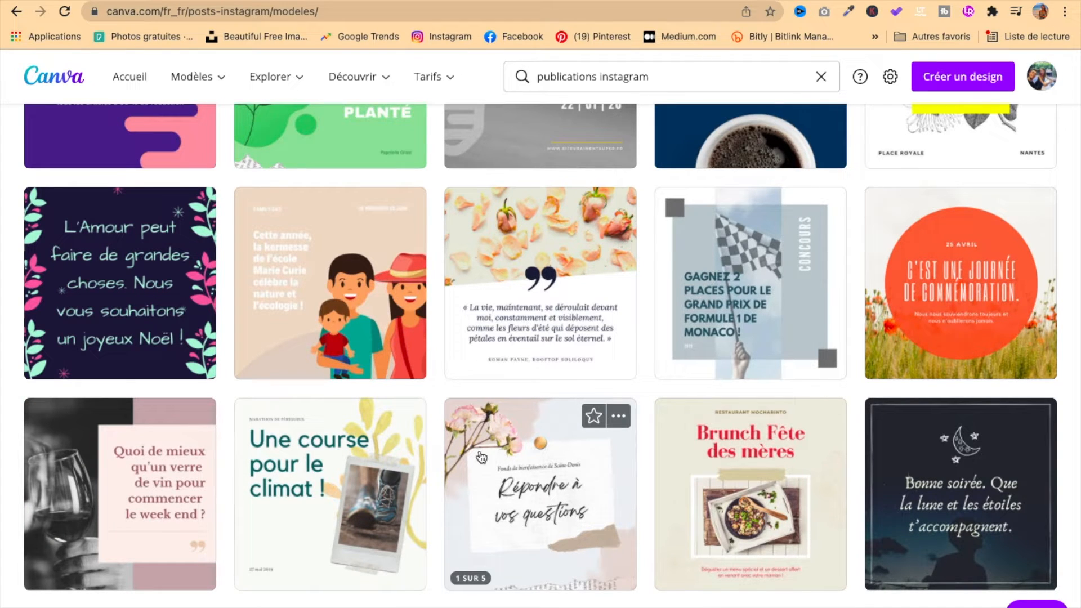
pyautogui.scroll(-6, 665, 393)
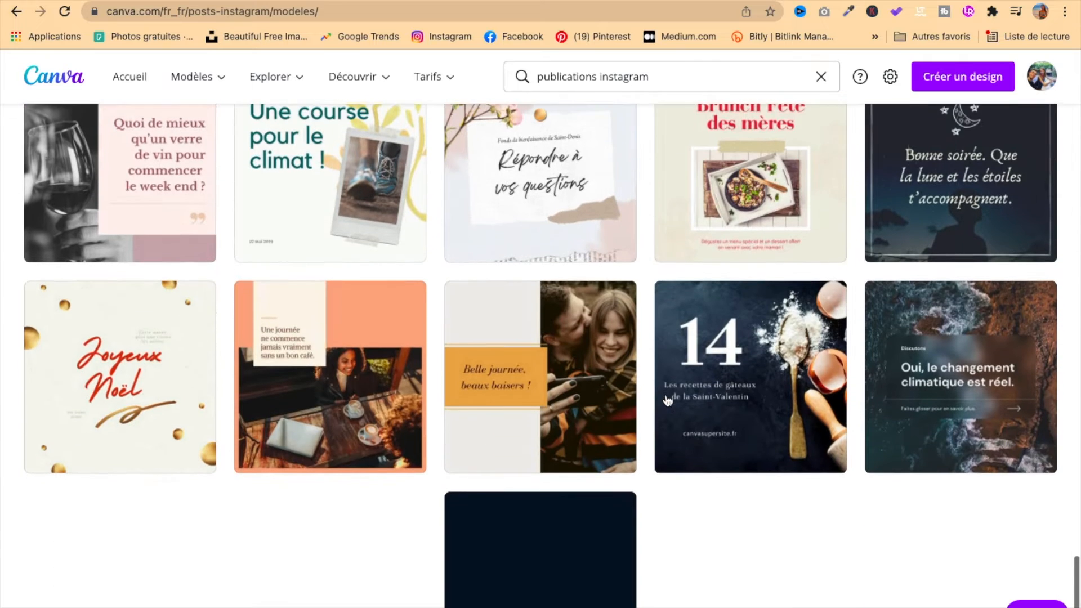
# - Choose the "Livraison de Pâtisseries" Instagram post template from the gallery and open it for customization
pyautogui.scroll(-3, 563, 304)
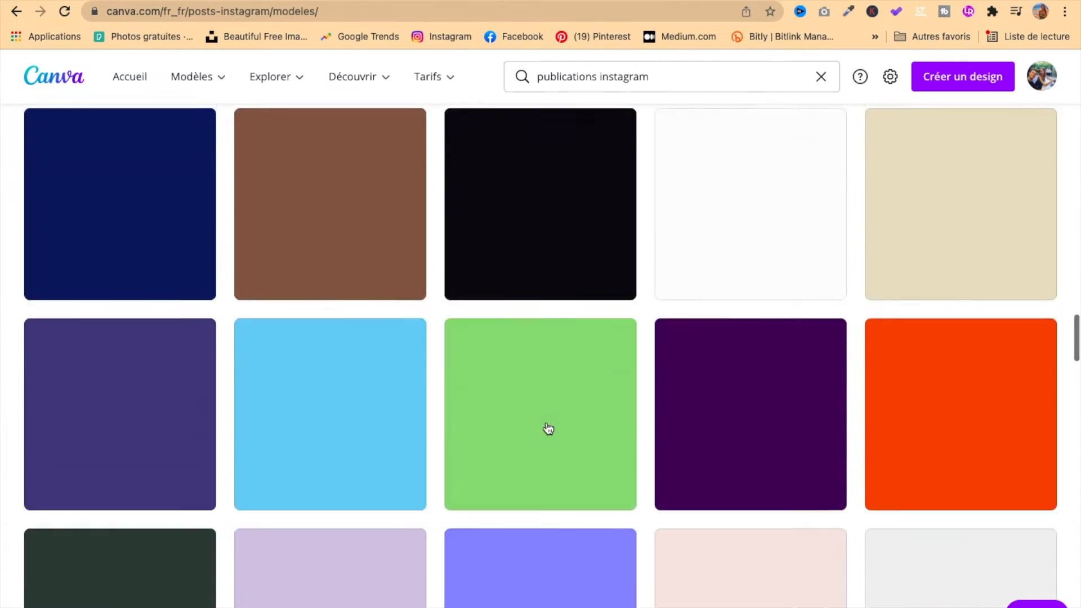
pyautogui.click(545, 430)
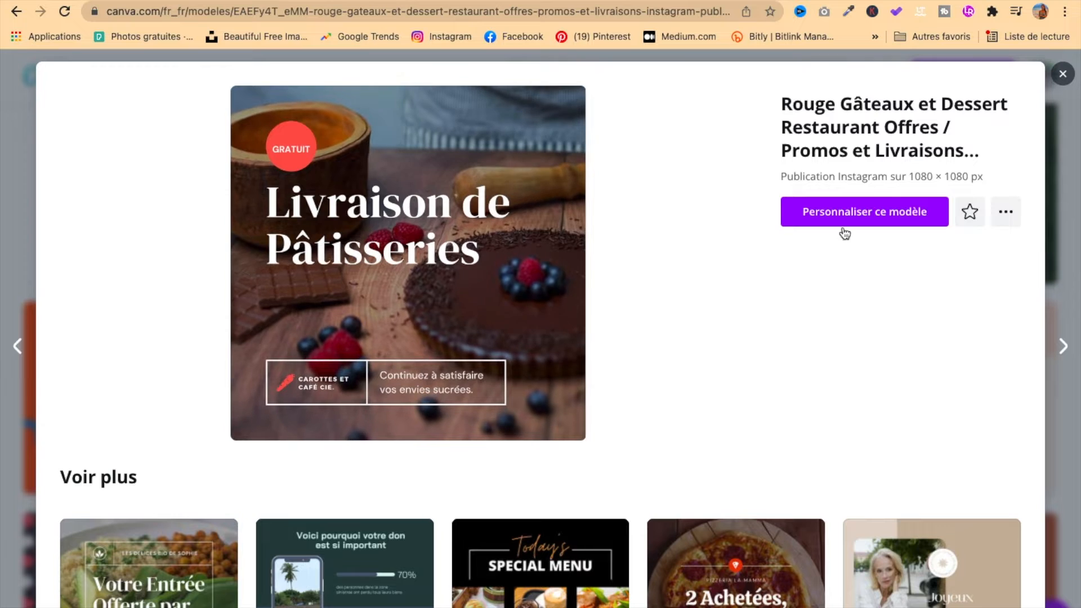
pyautogui.click(839, 215)
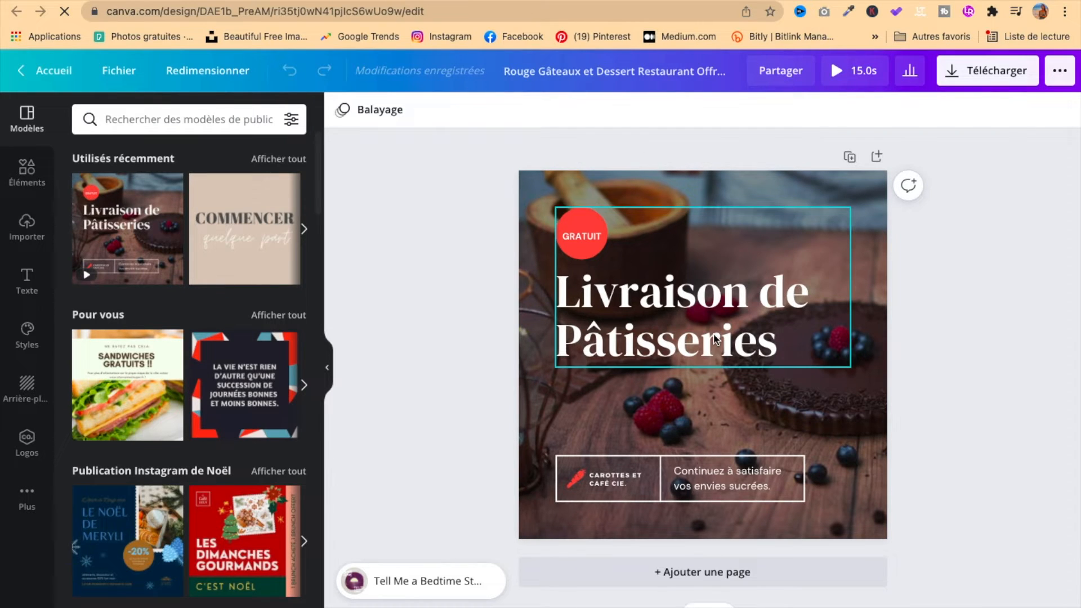
# - Replace the "Livraison de Pâtisseries" heading text with "Manger sainement"
pyautogui.doubleClick(620, 273)
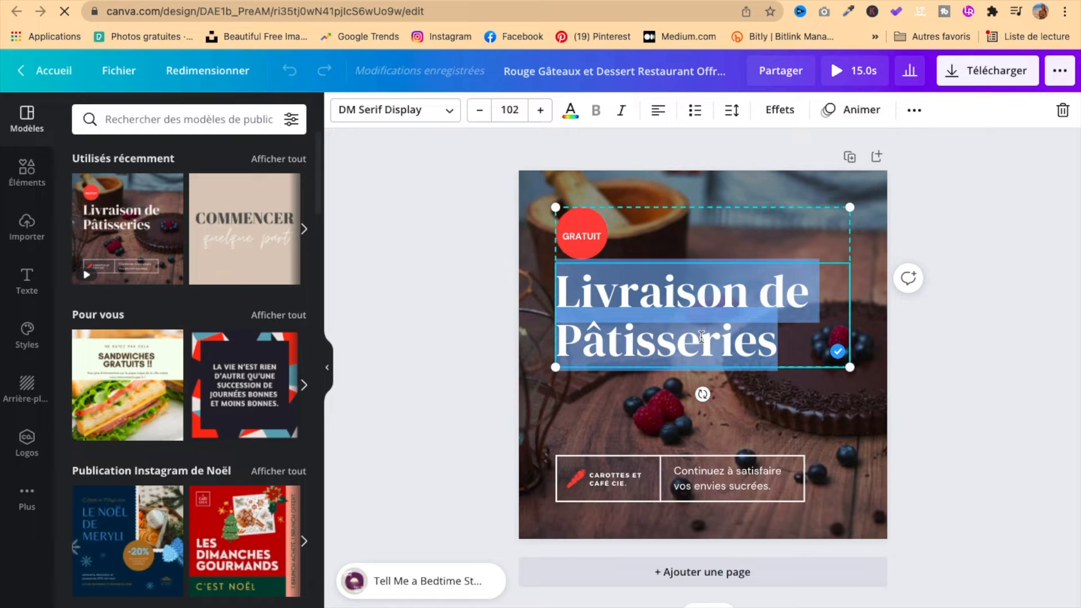
pyautogui.write('Man')
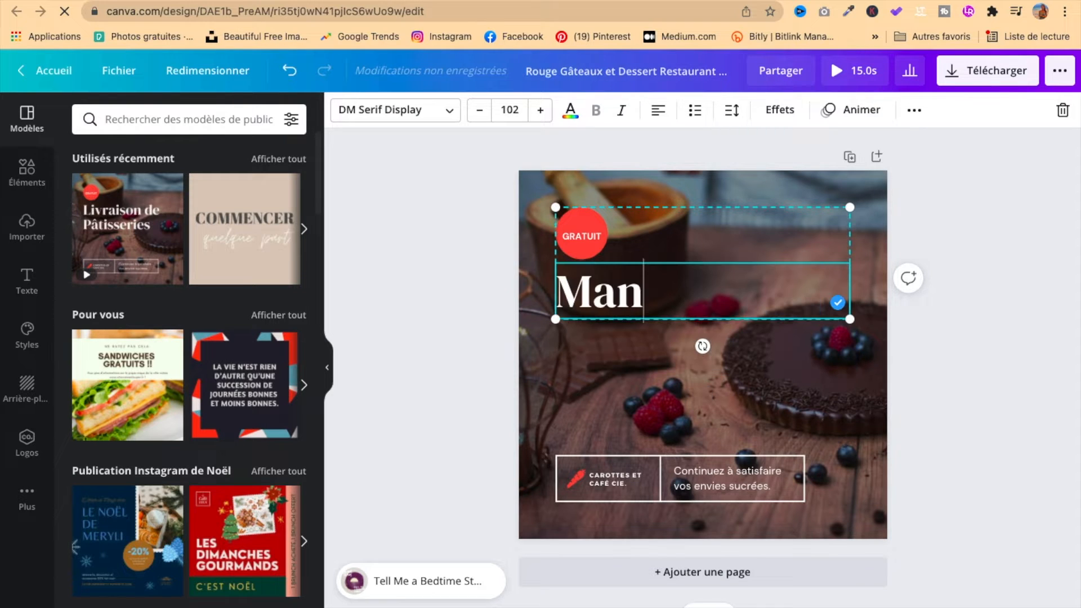
pyautogui.write('ger s')
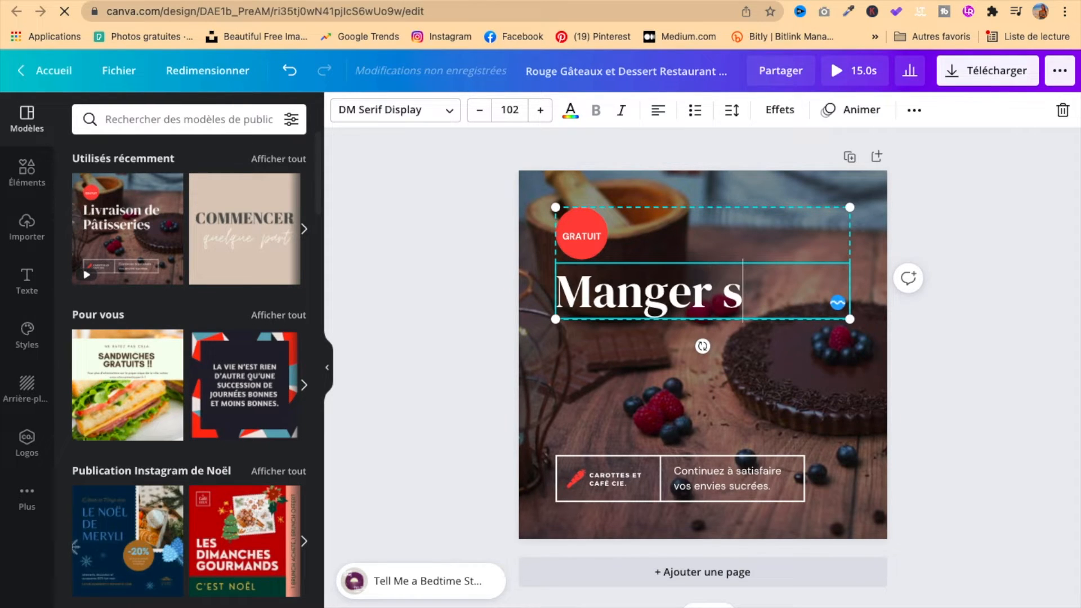
pyautogui.write('ainement')
pyautogui.press('Escape')
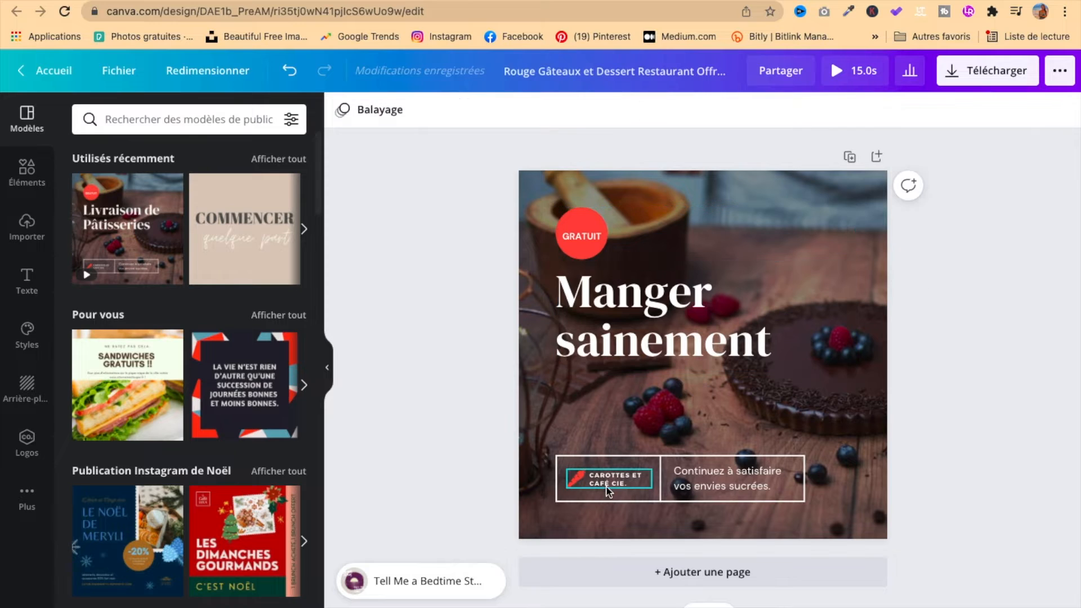
pyautogui.click(604, 475)
pyautogui.click(603, 474)
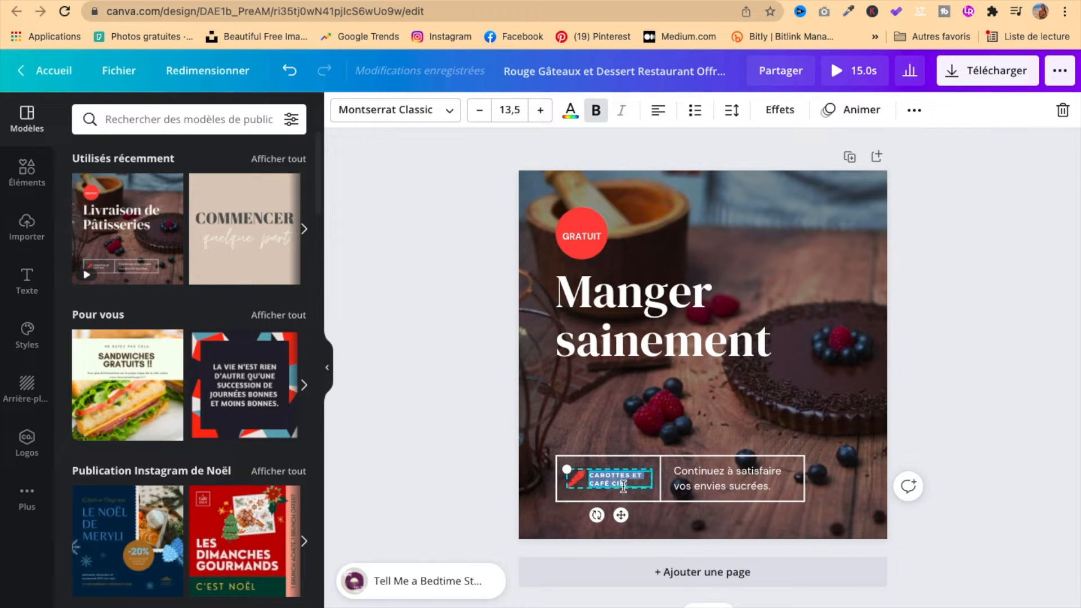
pyautogui.click(573, 225)
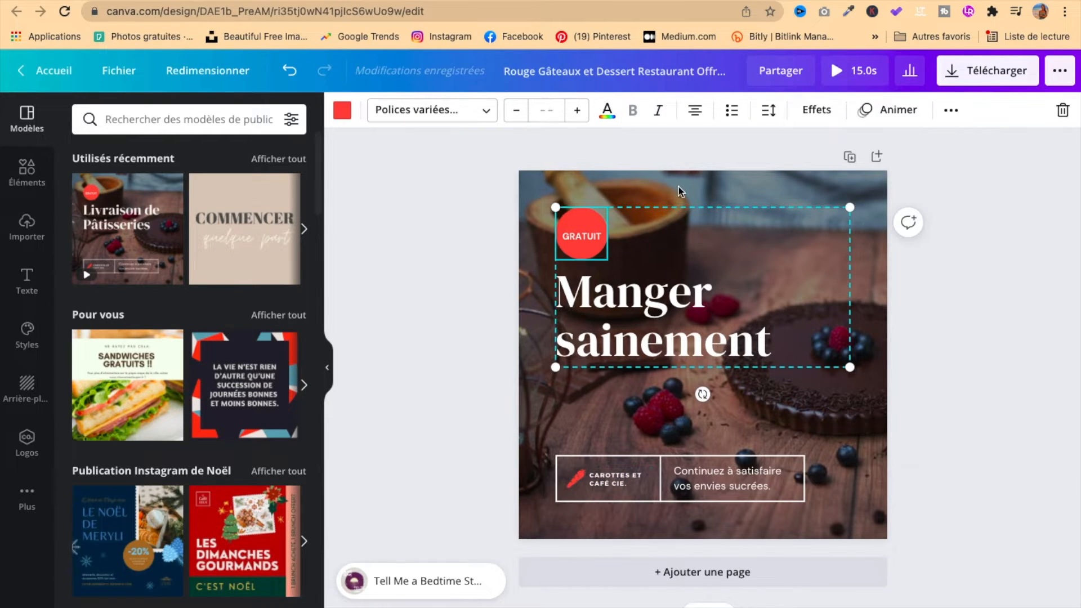
pyautogui.click(753, 195)
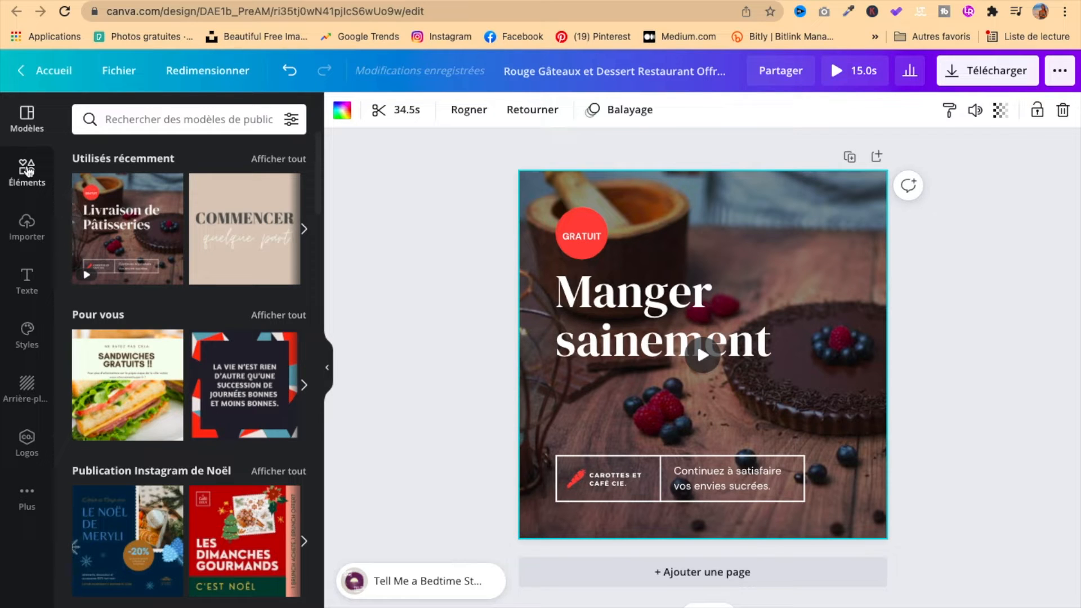
# - Examine the categories of the elements library, from shapes, graphics, photos and videos to audio, frames and grids
pyautogui.click(27, 171)
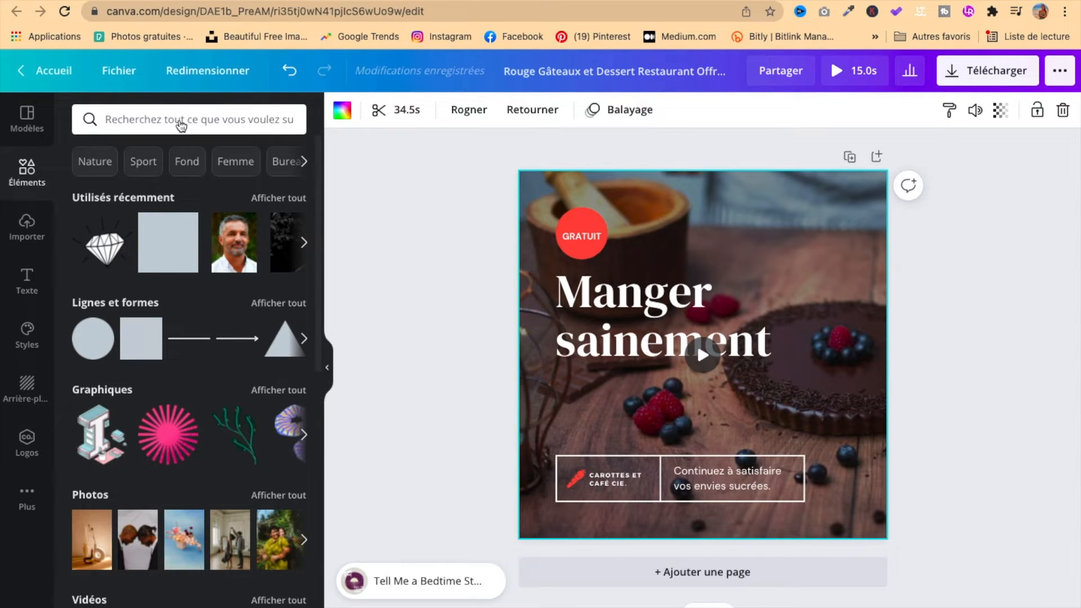
pyautogui.scroll(-3, 169, 281)
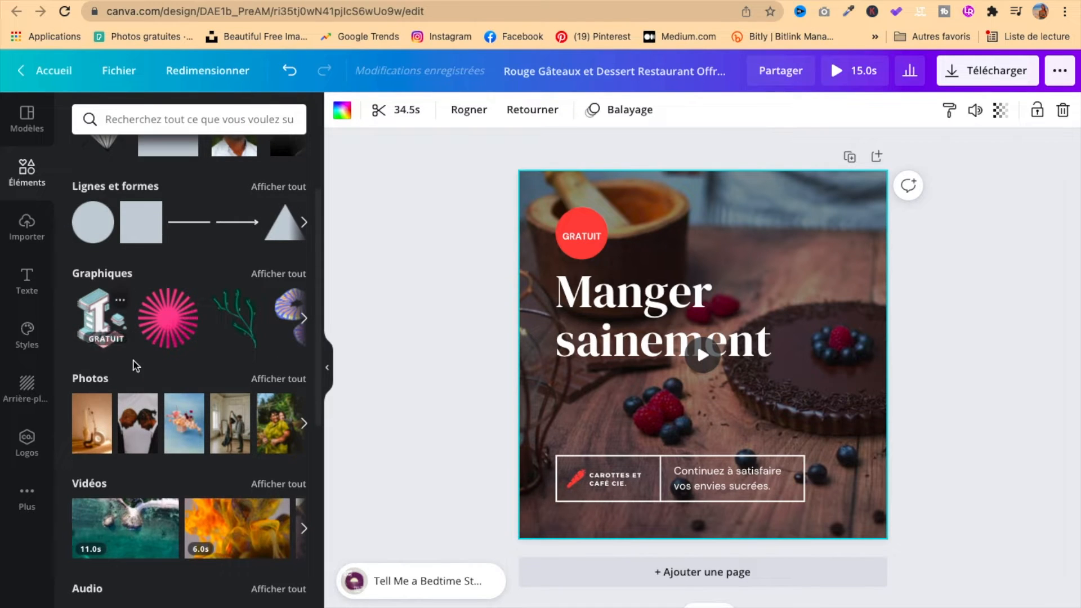
pyautogui.scroll(2, 144, 281)
pyautogui.scroll(-3, 140, 332)
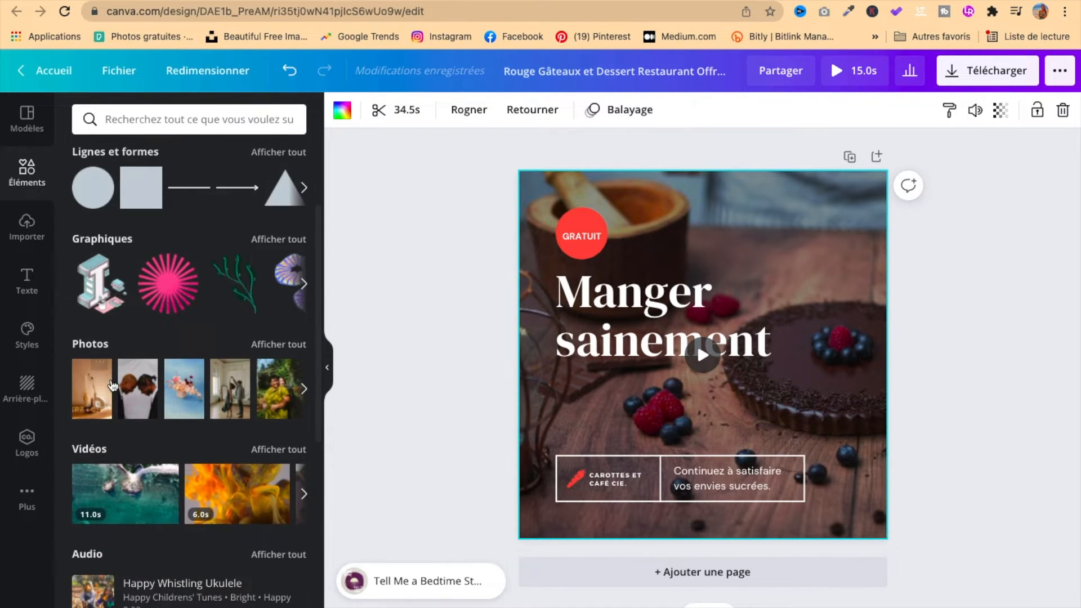
pyautogui.scroll(-5, 120, 361)
pyautogui.scroll(-5, 101, 391)
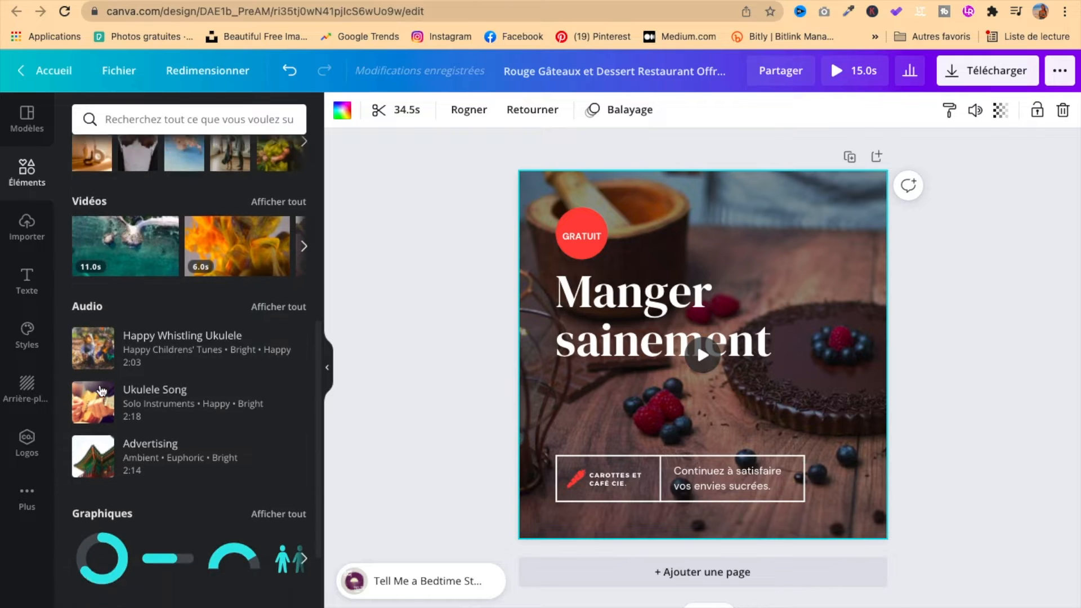
pyautogui.scroll(-2, 208, 466)
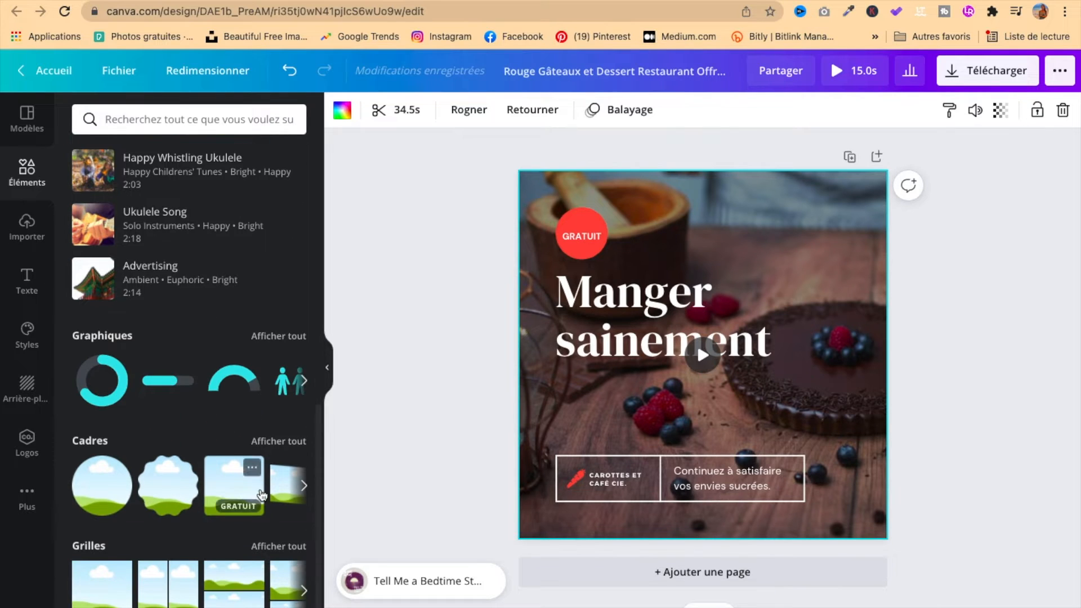
pyautogui.scroll(8, 156, 308)
pyautogui.scroll(3, 157, 307)
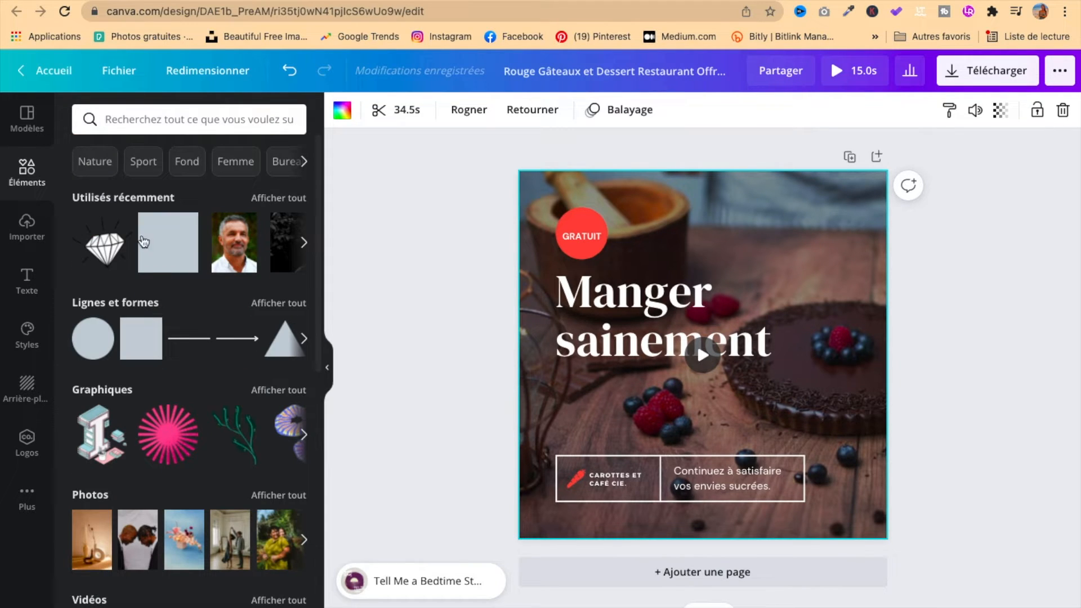
# - Search the elements library for "gateau" and view its photo results followed by its graphic results
pyautogui.click(163, 119)
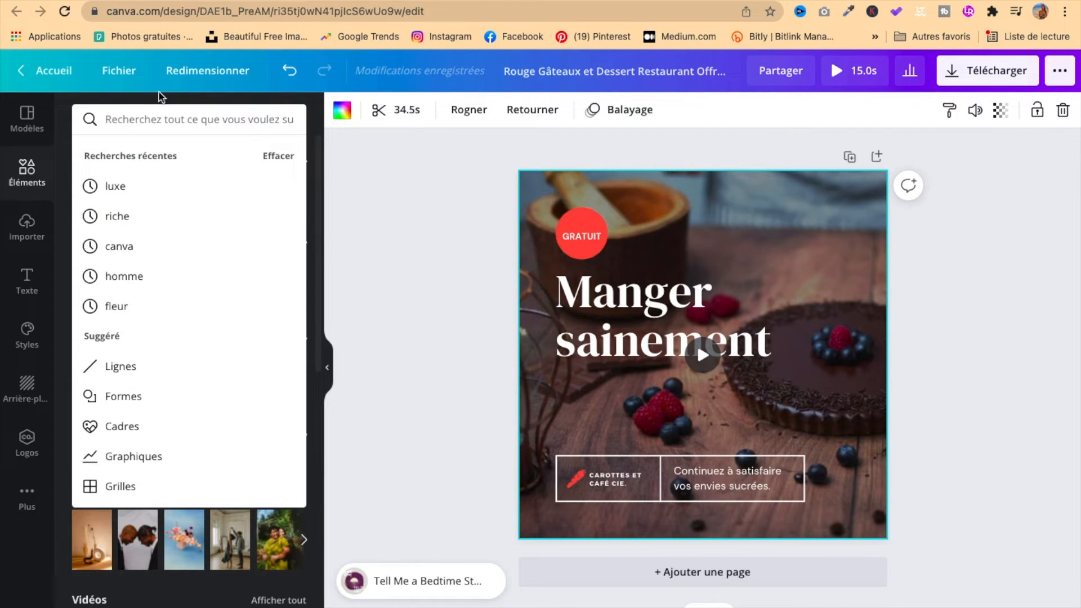
pyautogui.write('gateau')
pyautogui.press('Return')
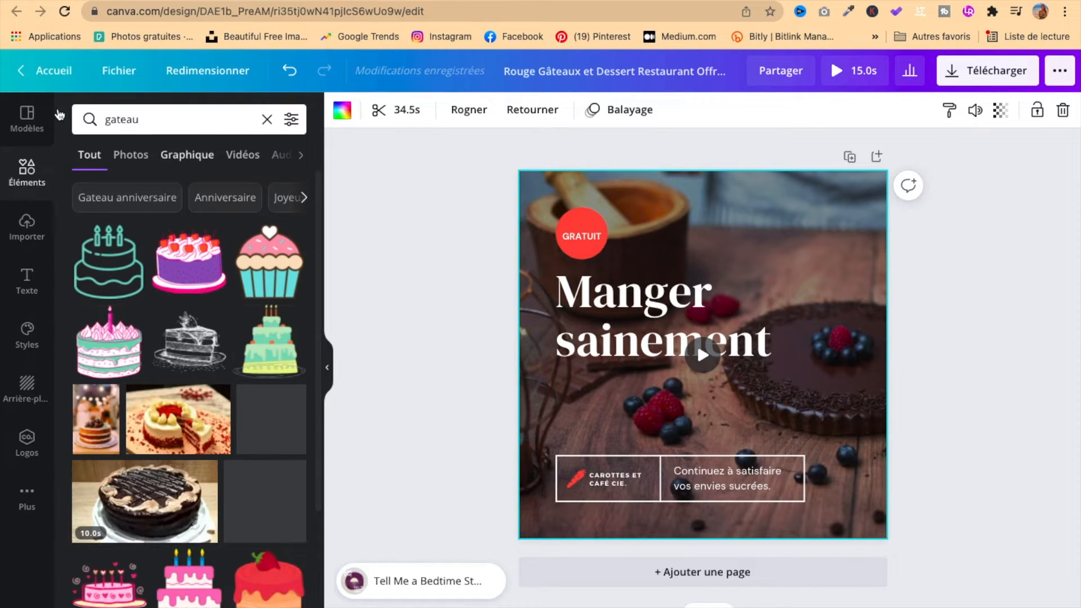
pyautogui.click(130, 162)
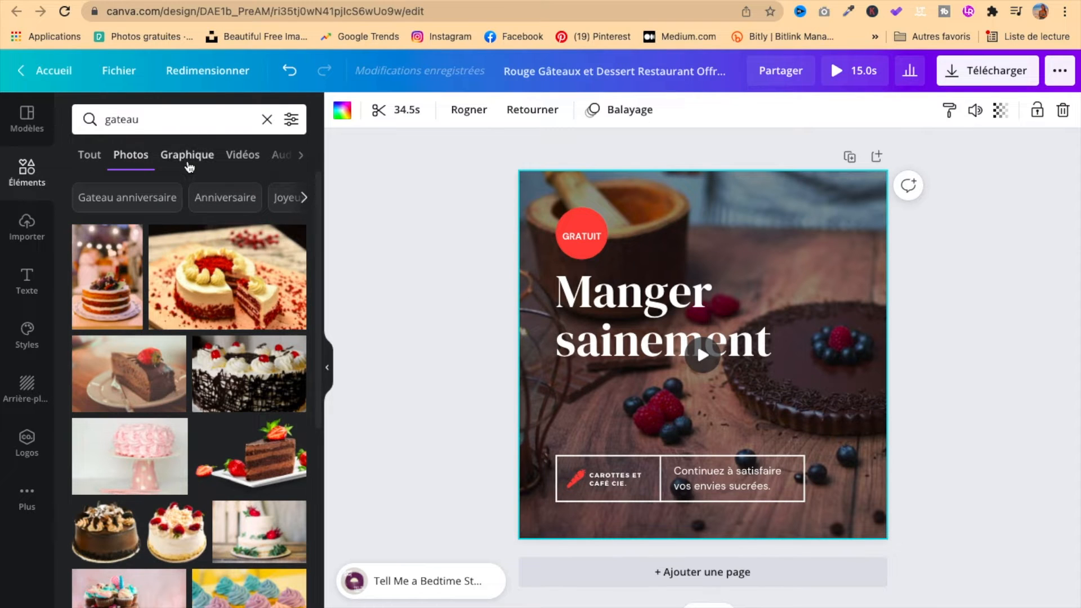
pyautogui.click(189, 163)
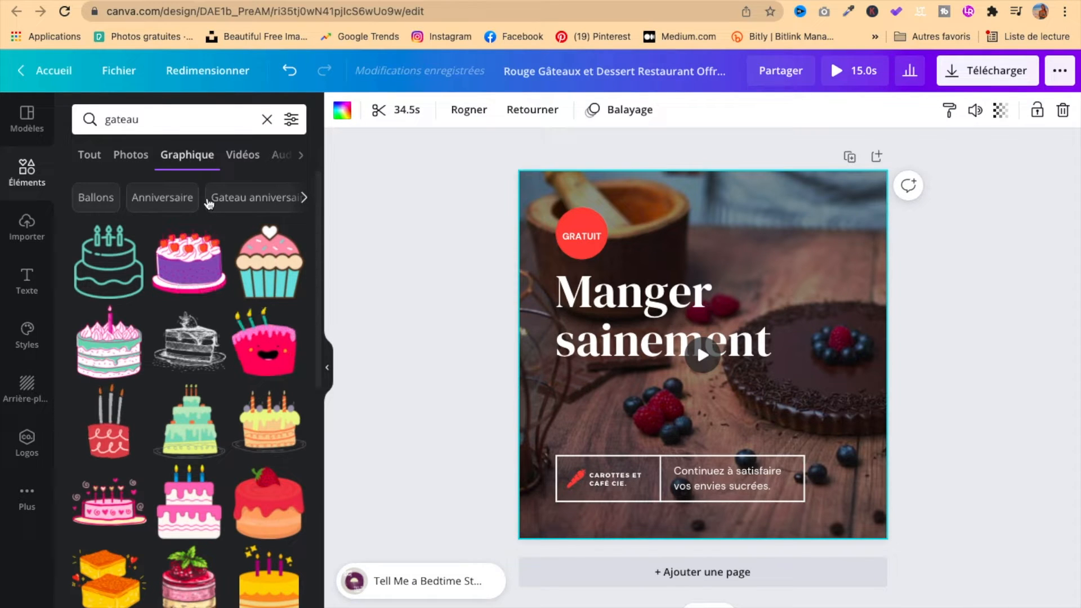
# - Add the purple cherry-topped cake graphic to the design's upper-right corner, with the heading and red badge shifted closer to the left edge
pyautogui.scroll(-1, 216, 443)
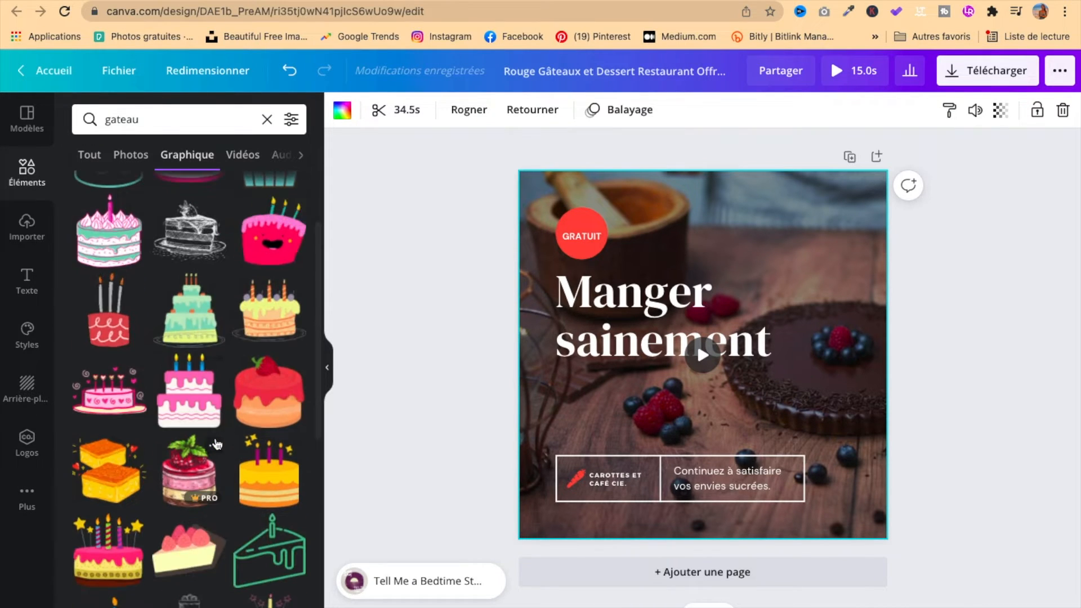
pyautogui.scroll(-1, 216, 443)
pyautogui.scroll(2, 180, 287)
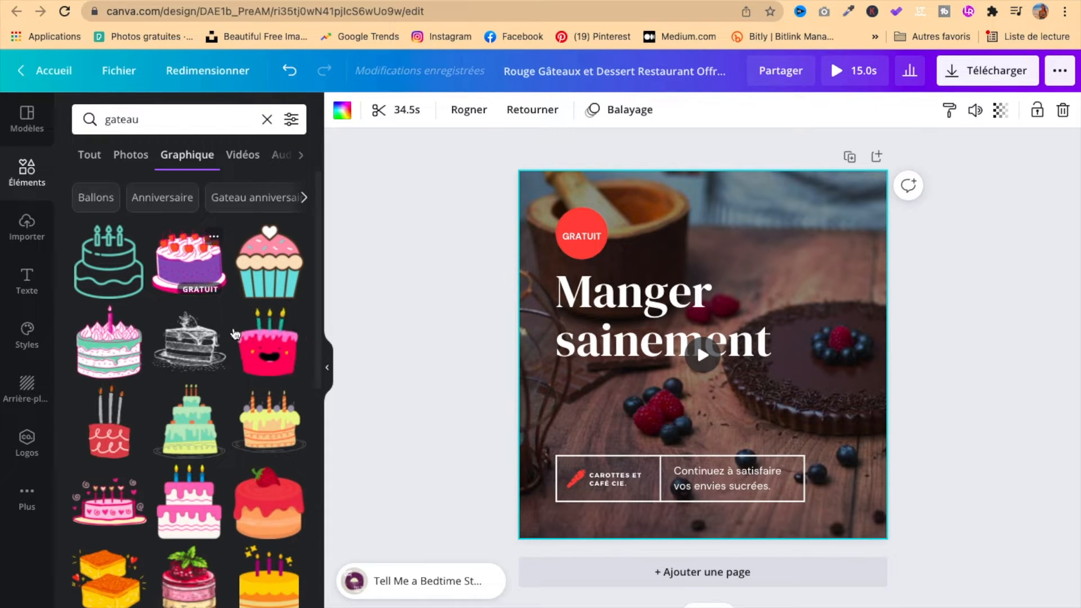
pyautogui.scroll(-3, 242, 366)
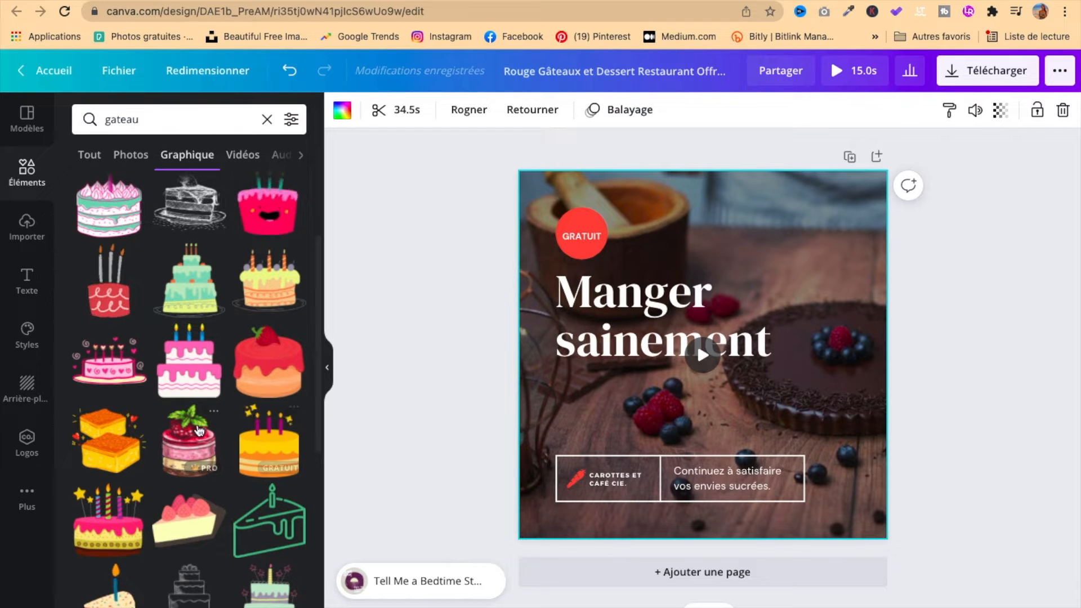
pyautogui.scroll(3, 236, 416)
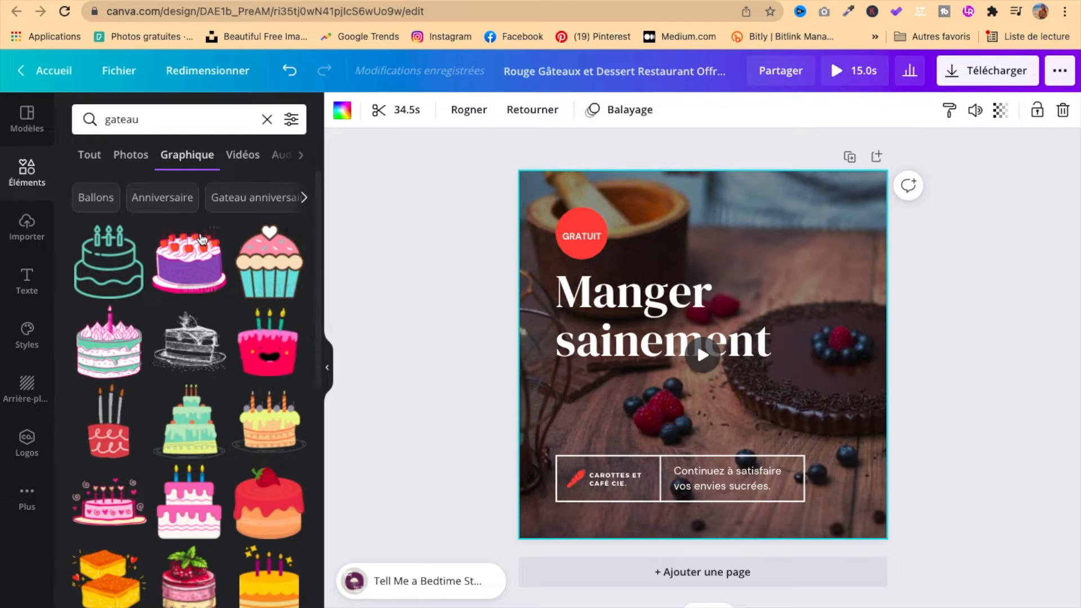
pyautogui.click(195, 259)
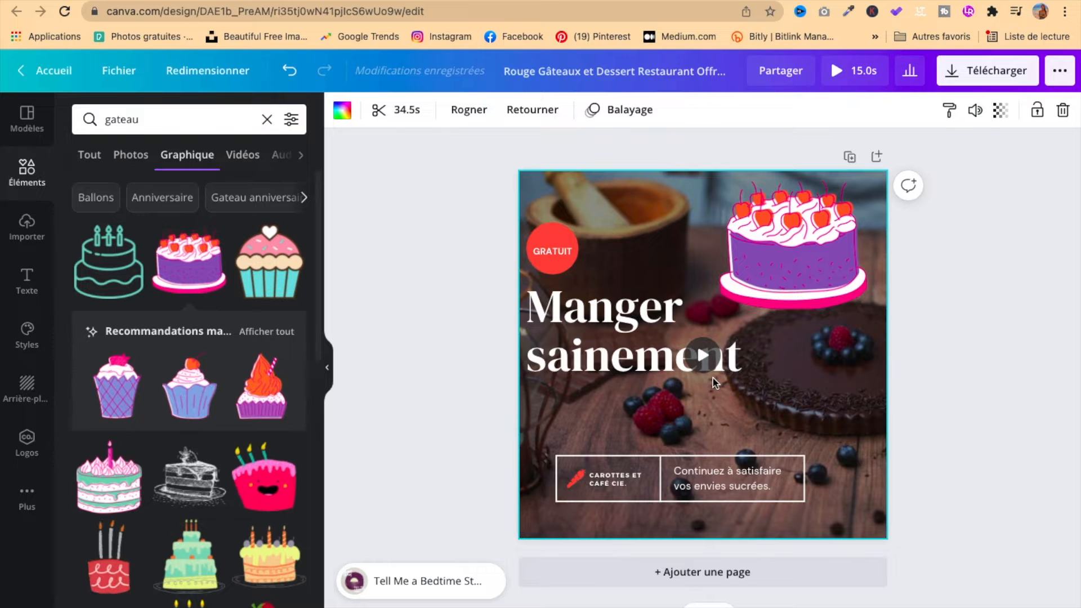
pyautogui.click(782, 305)
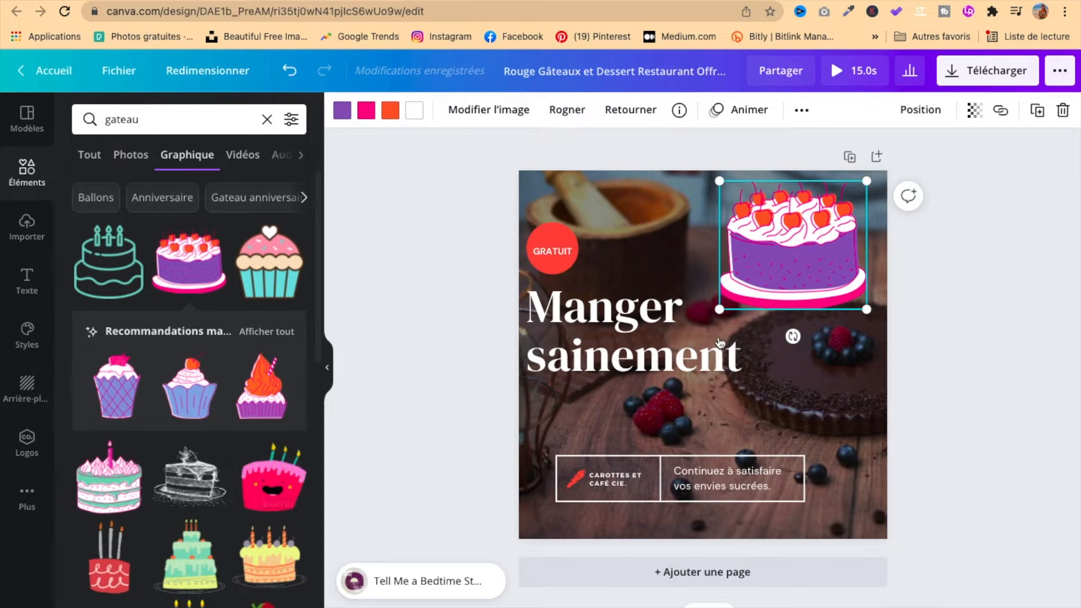
# - Add the cut-out photo of the cream cupcake with a cherry from the "gateau" photo results to the design's lower-right corner
pyautogui.scroll(-5, 208, 420)
pyautogui.scroll(-4, 207, 420)
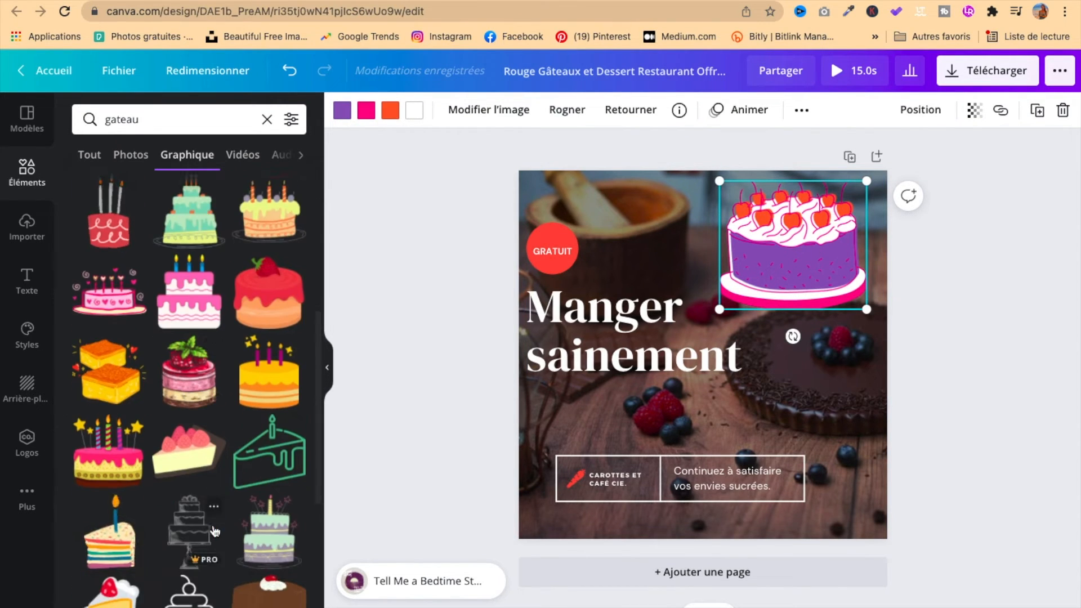
pyautogui.scroll(9, 191, 299)
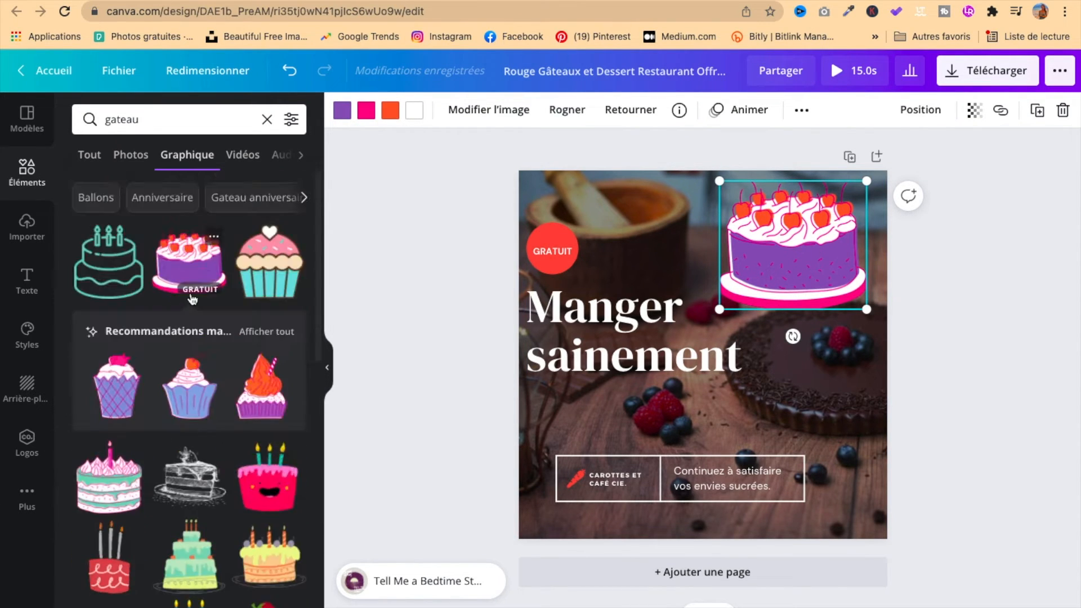
pyautogui.click(142, 159)
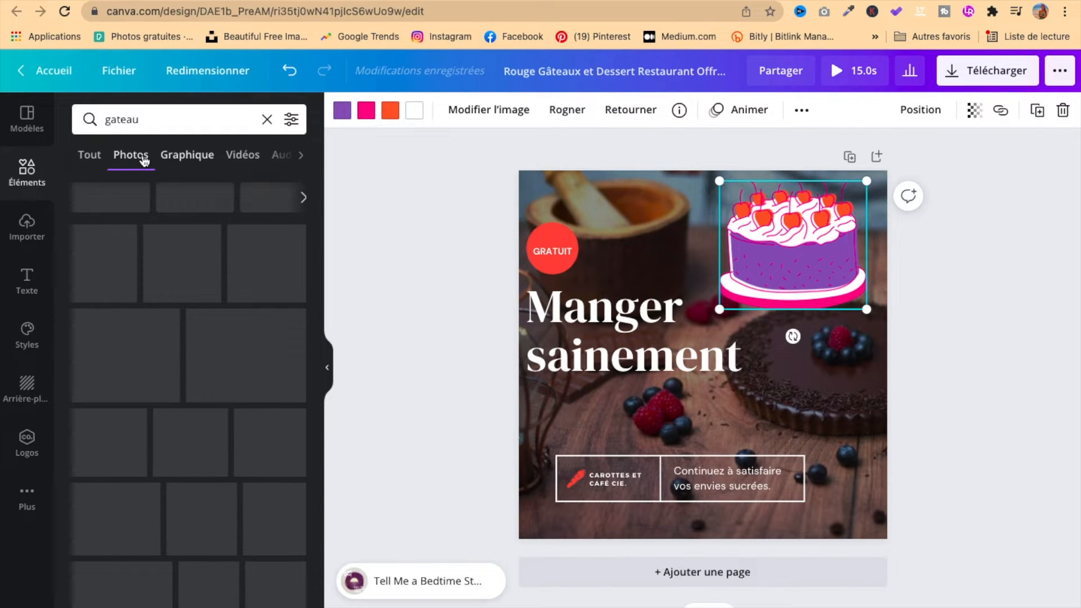
pyautogui.scroll(-10, 228, 498)
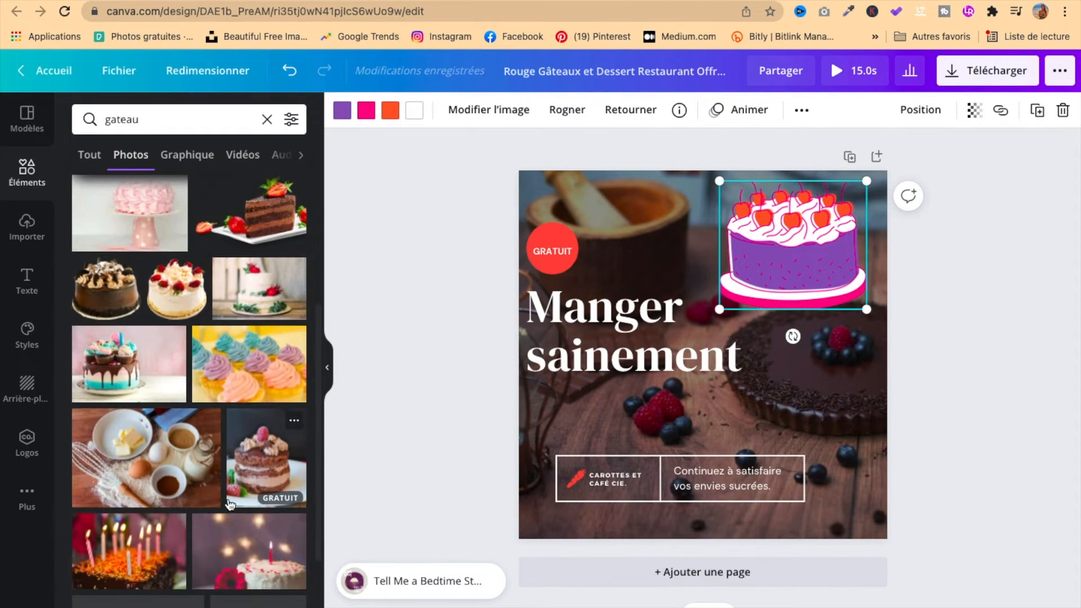
pyautogui.scroll(-2, 230, 504)
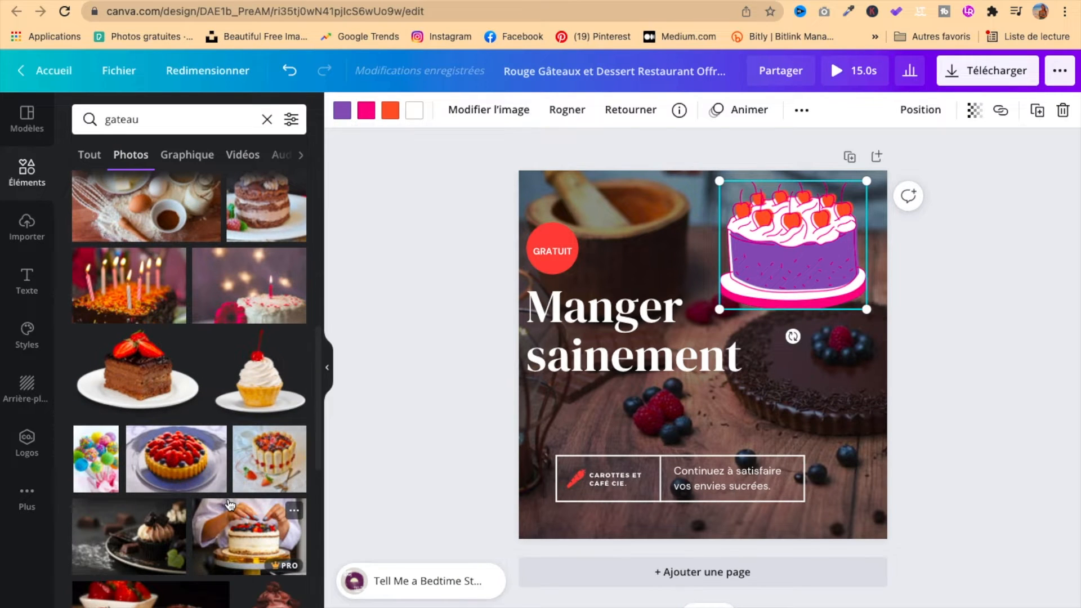
pyautogui.scroll(-1, 225, 399)
pyautogui.moveTo(246, 316); pyautogui.dragTo(870, 502)
# - Delete the caption box near the design's lower edge, including its frame, both texts and the red carrot icon
pyautogui.click(593, 467)
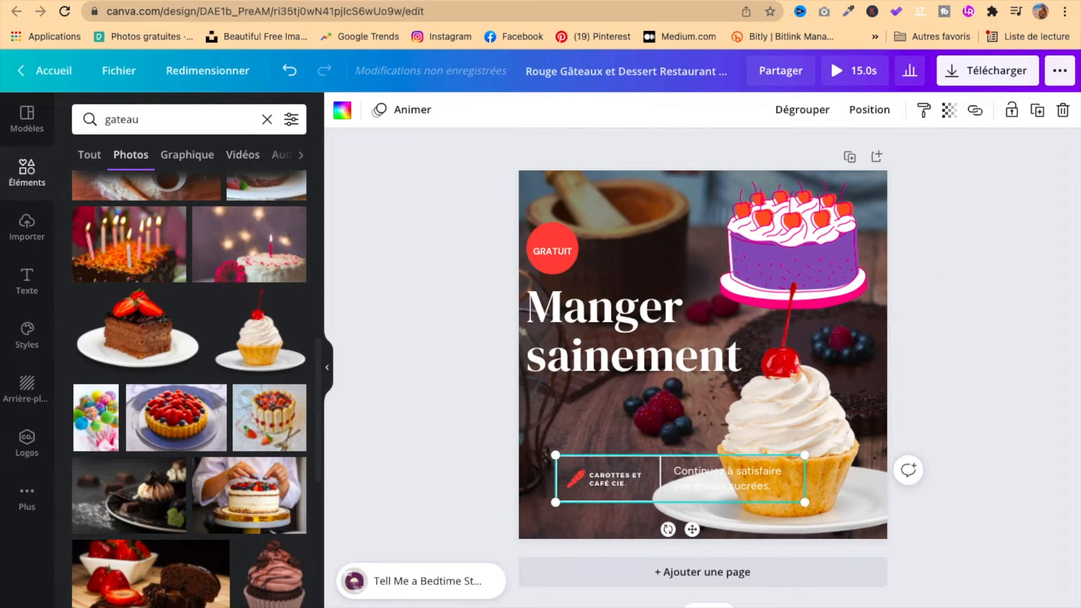
pyautogui.click(594, 468)
pyautogui.click(618, 486)
pyautogui.press('Delete')
pyautogui.click(609, 470)
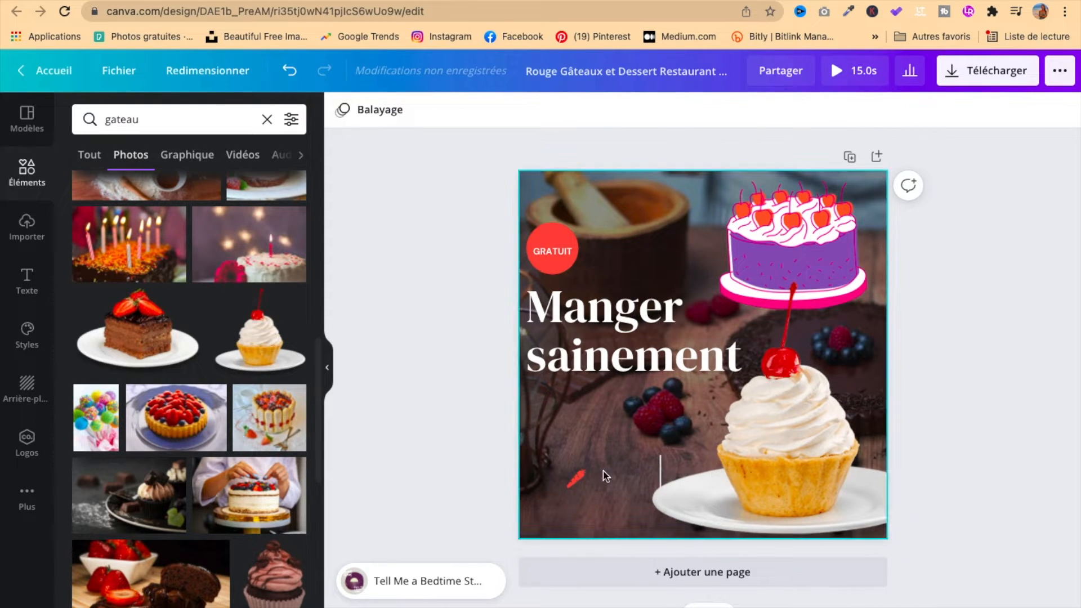
pyautogui.click(576, 477)
pyautogui.press('Delete')
# - Remove the leftover vertical divider line beside the cupcake and place the cupcake photo back in the lower-right corner
pyautogui.click(662, 462)
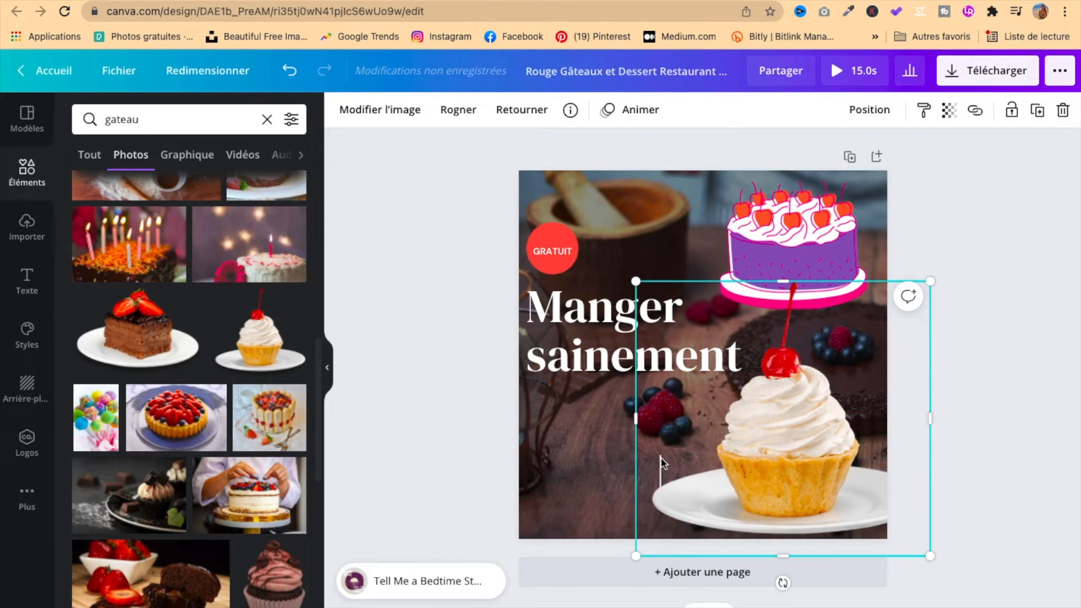
pyautogui.moveTo(765, 461); pyautogui.dragTo(809, 488)
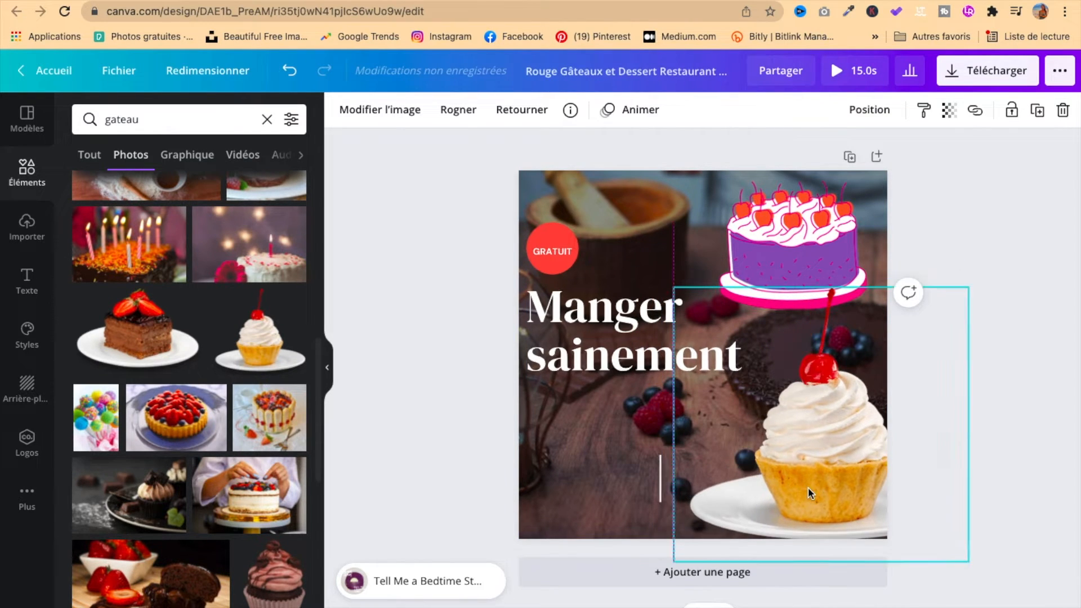
pyautogui.click(656, 480)
pyautogui.moveTo(817, 420); pyautogui.dragTo(784, 428)
# - Replace the word "sainement" in the heading with "gourmand"
pyautogui.click(605, 356)
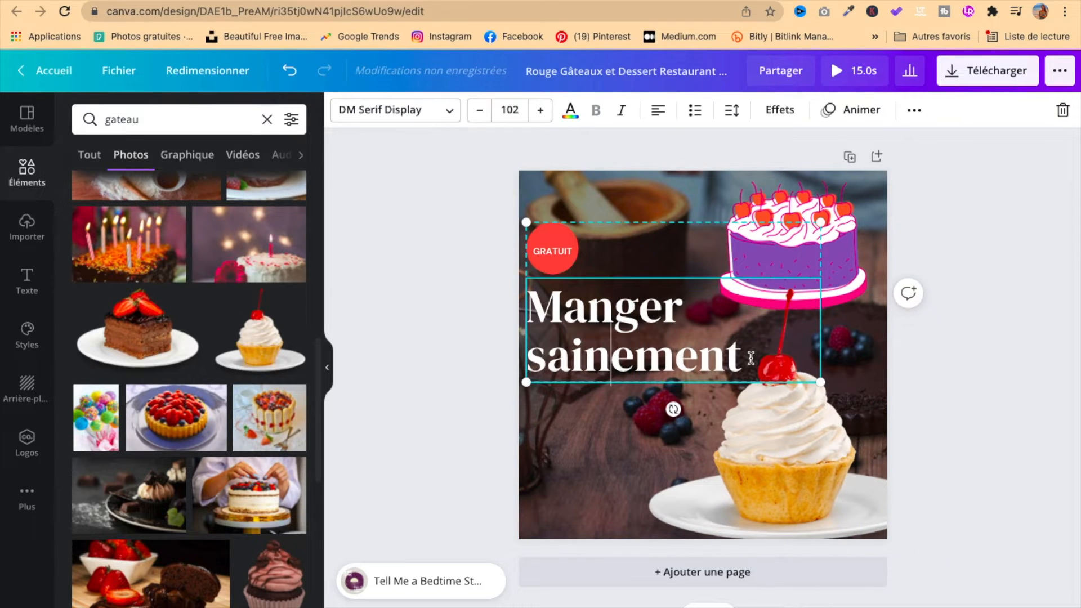
pyautogui.moveTo(750, 360); pyautogui.dragTo(528, 359)
pyautogui.write('gourmand')
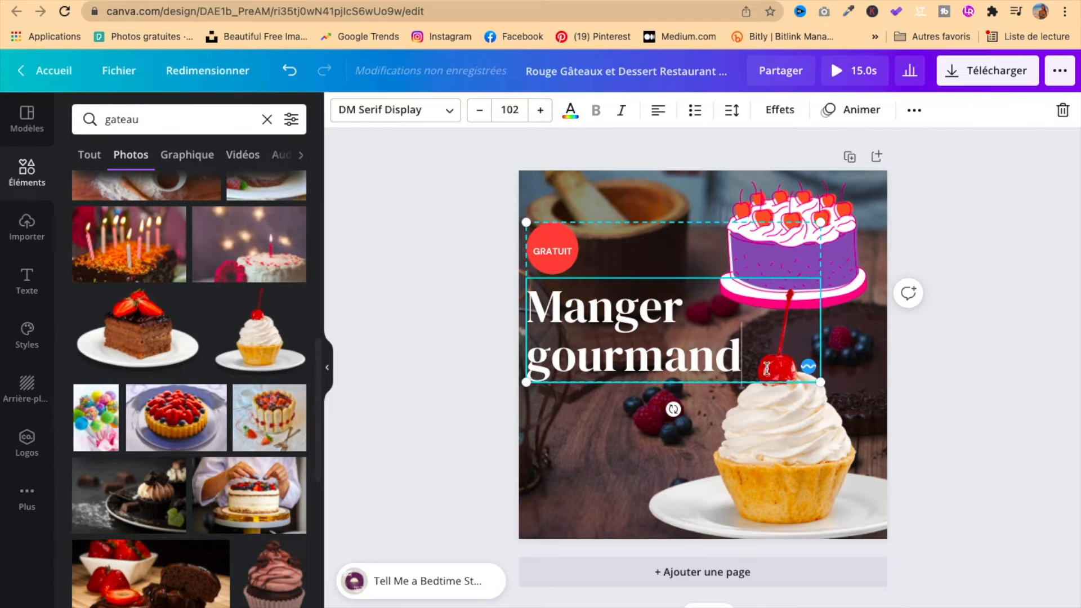
pyautogui.click(870, 394)
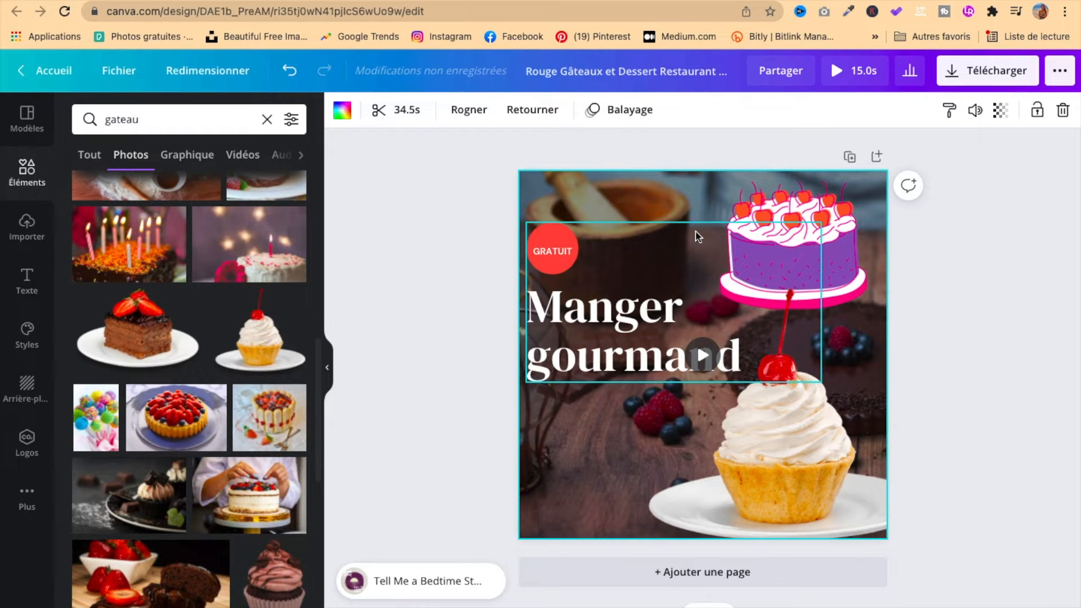
# - Try the birthday cake photo with lit candles and the blue chocolate-drip cake photo as the design's background
pyautogui.moveTo(88, 236); pyautogui.dragTo(562, 174)
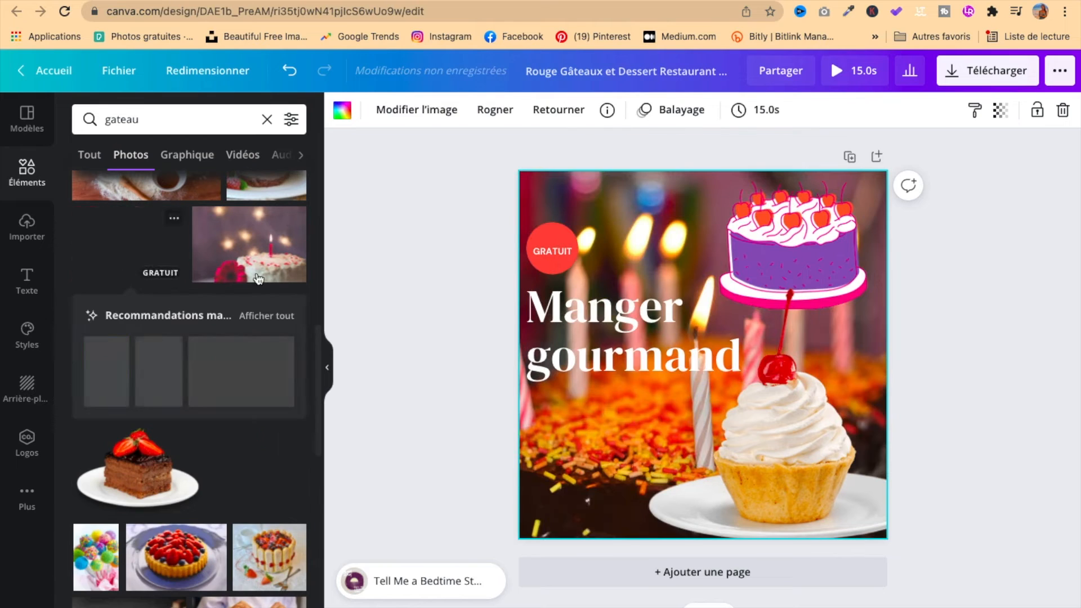
pyautogui.scroll(5, 259, 279)
pyautogui.moveTo(155, 369); pyautogui.dragTo(494, 262)
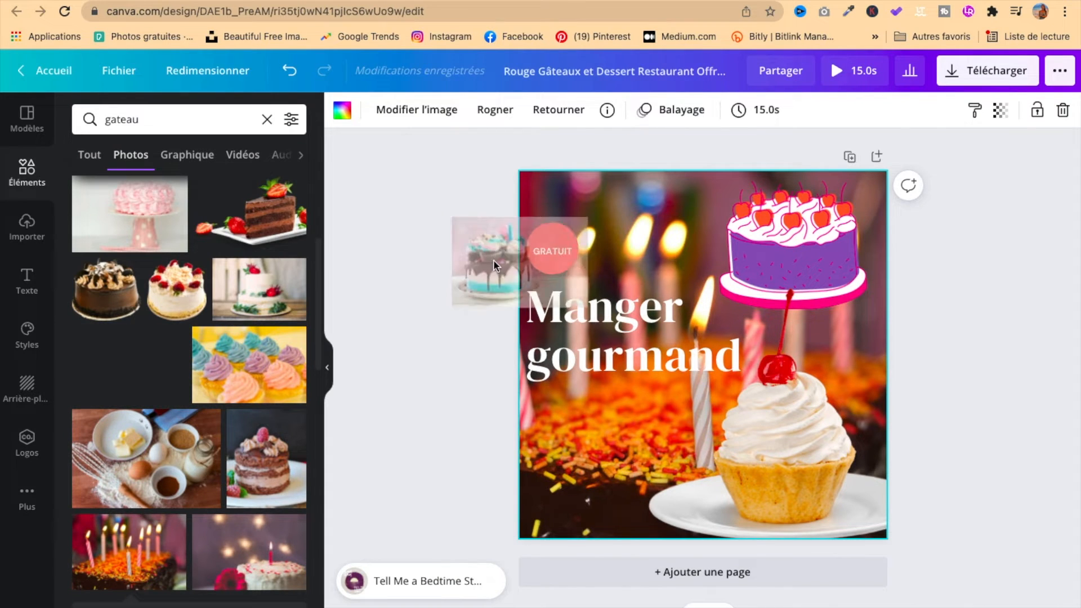
pyautogui.moveTo(494, 259); pyautogui.dragTo(527, 223)
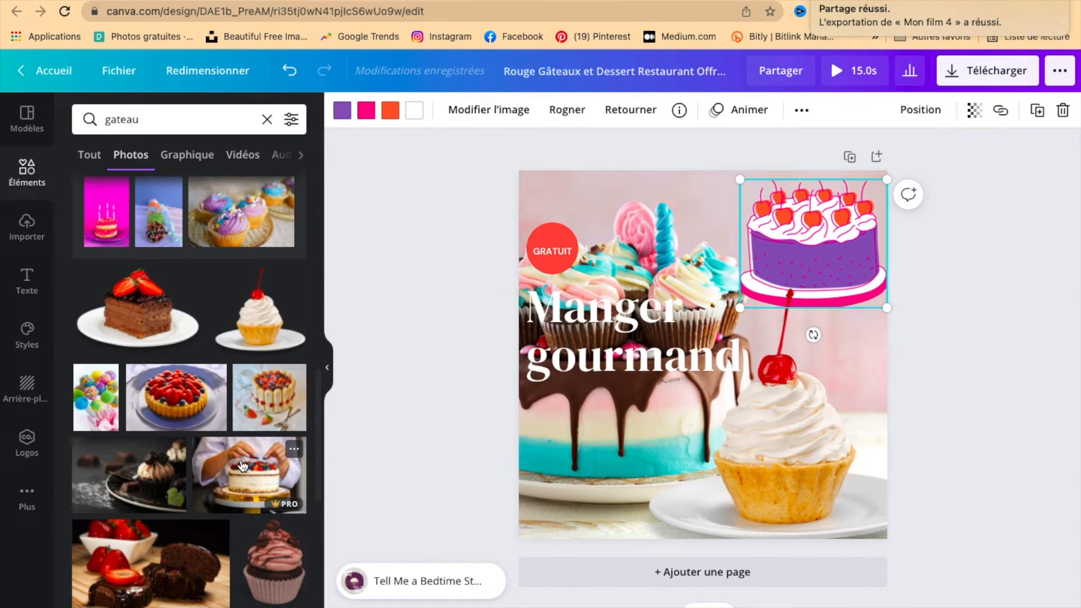
# - Set the photo of hands decorating a berry cake as the background and set its transparency to 36
pyautogui.moveTo(249, 475); pyautogui.dragTo(575, 186)
pyautogui.click(586, 192)
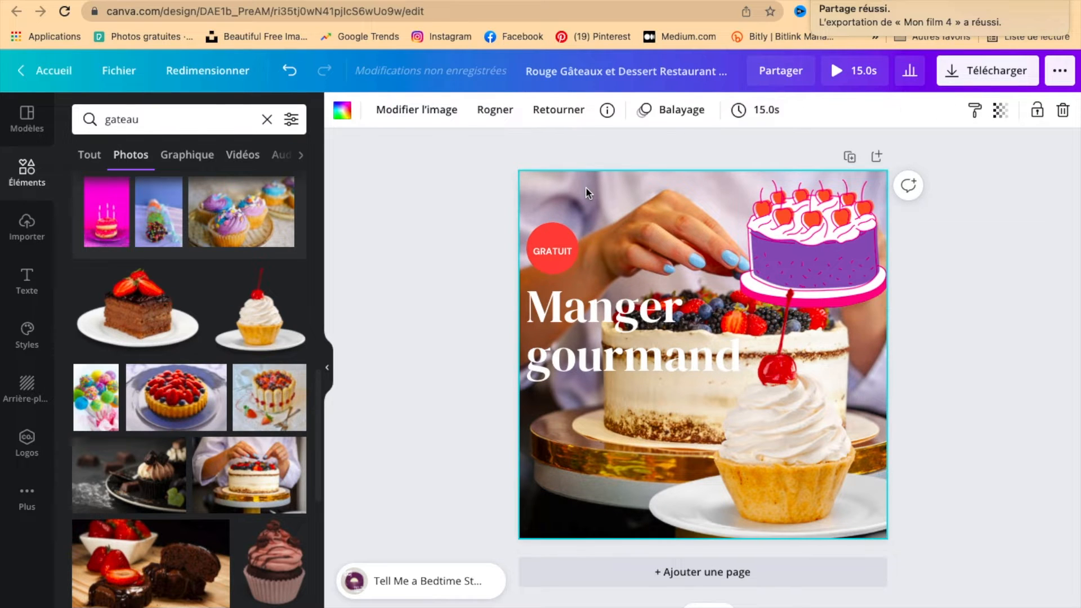
pyautogui.click(1000, 116)
pyautogui.moveTo(949, 165); pyautogui.dragTo(890, 179)
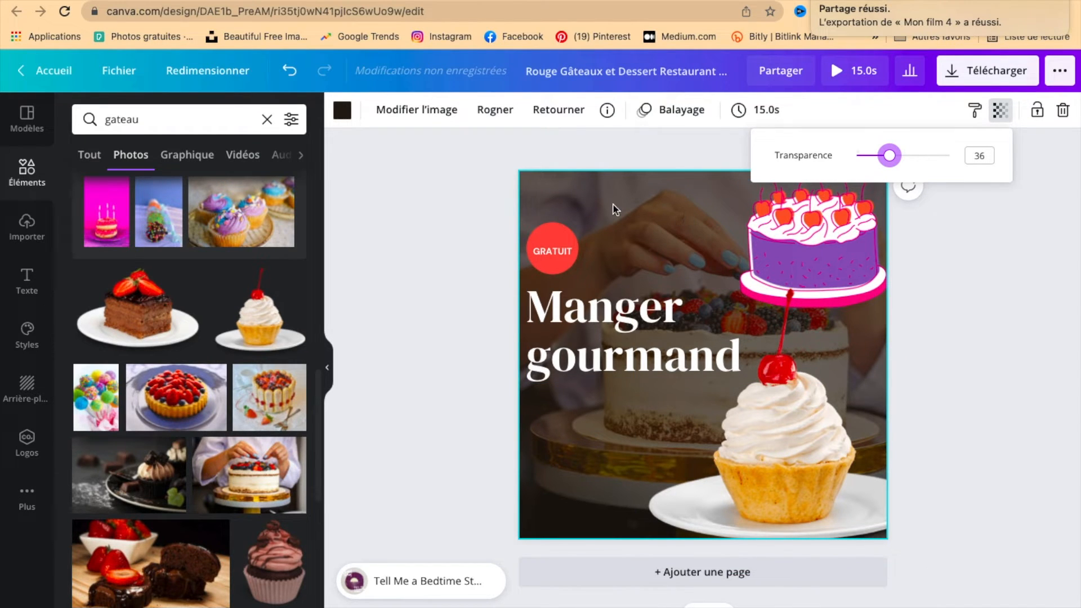
# - Replace the background with the photo of purple and blue frosted cupcakes, and browse further cake photos
pyautogui.moveTo(241, 212); pyautogui.dragTo(541, 189)
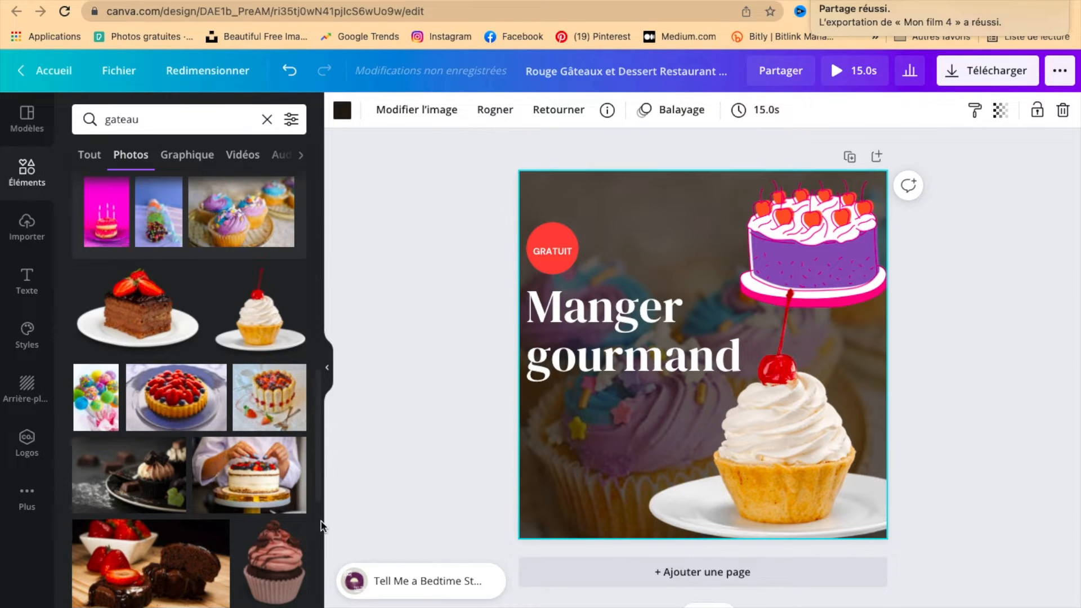
pyautogui.scroll(-10, 169, 439)
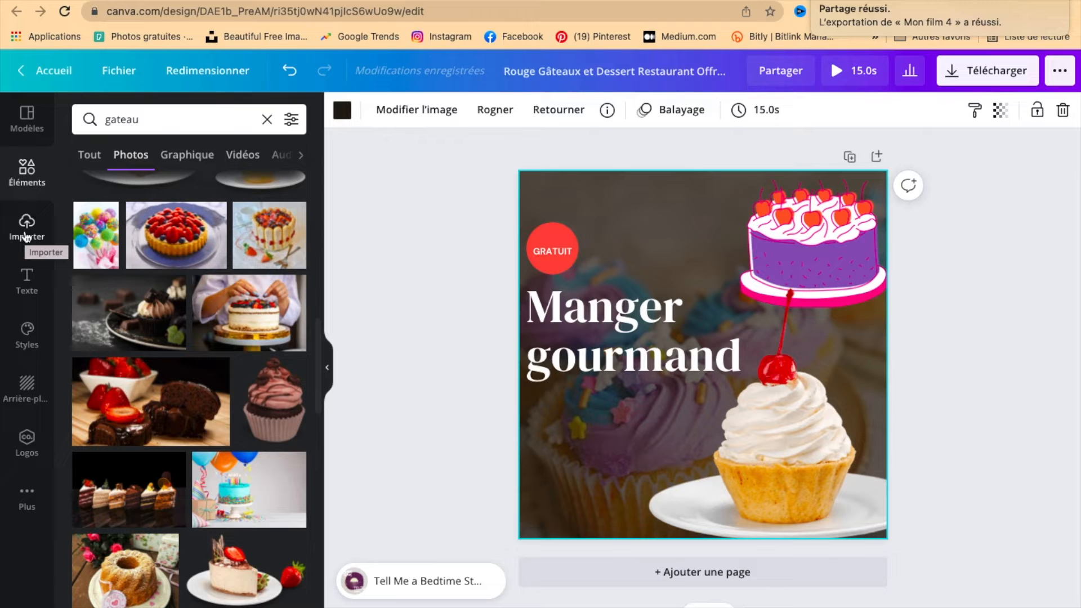
# - Browse the font combinations and delete the "Manger gourmand" heading from the design
pyautogui.click(24, 290)
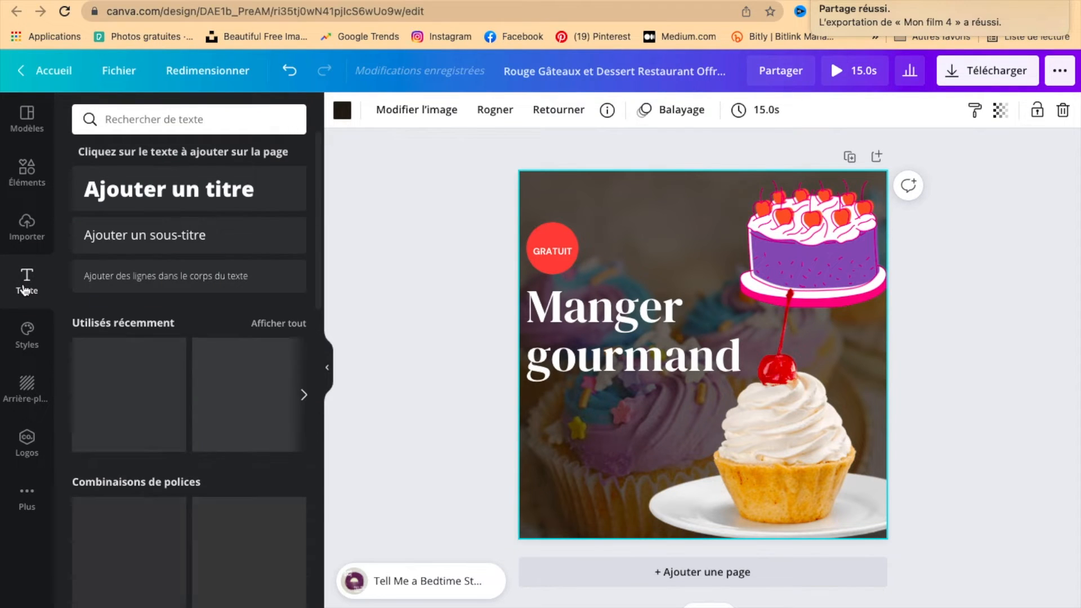
pyautogui.scroll(-2, 220, 493)
pyautogui.scroll(-5, 219, 493)
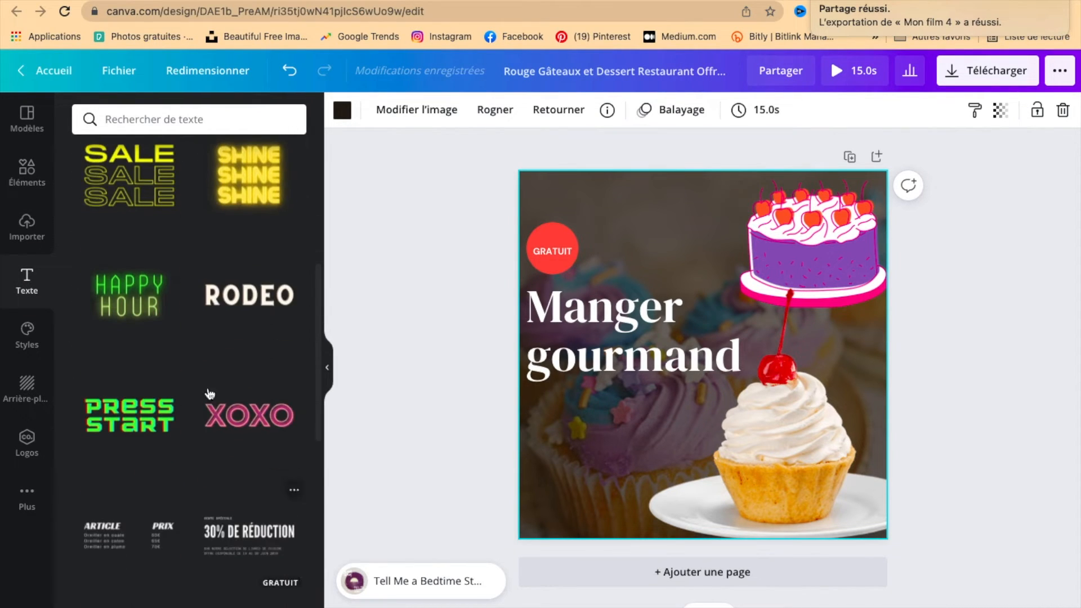
pyautogui.click(607, 353)
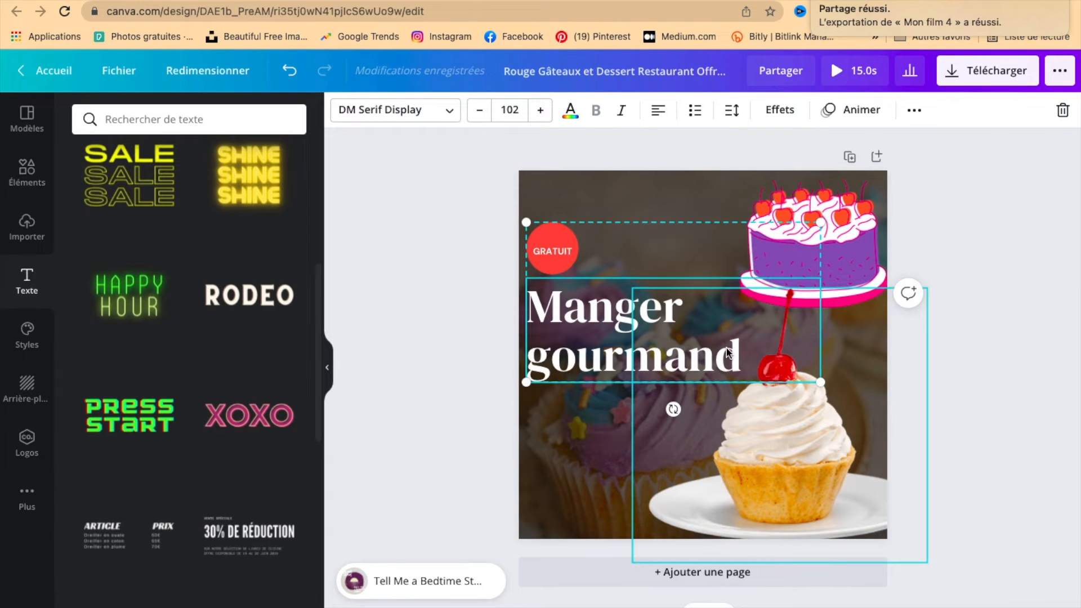
pyautogui.press('Delete')
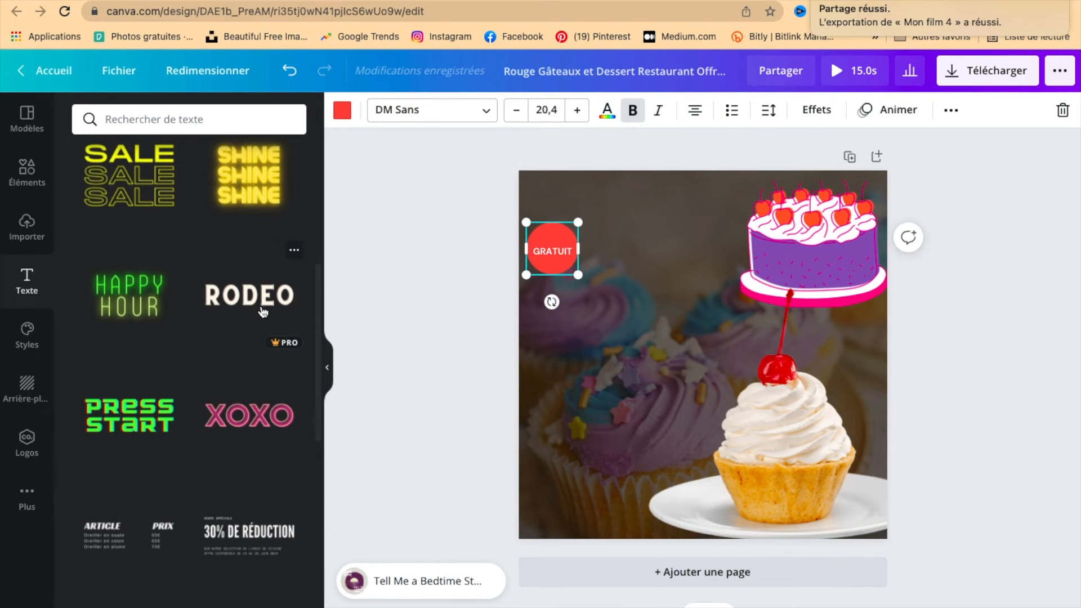
# - Try a heading in the RODEO font combination reading "MANGER", shrunk to font size 79.2, and remove it
pyautogui.click(262, 311)
pyautogui.doubleClick(683, 353)
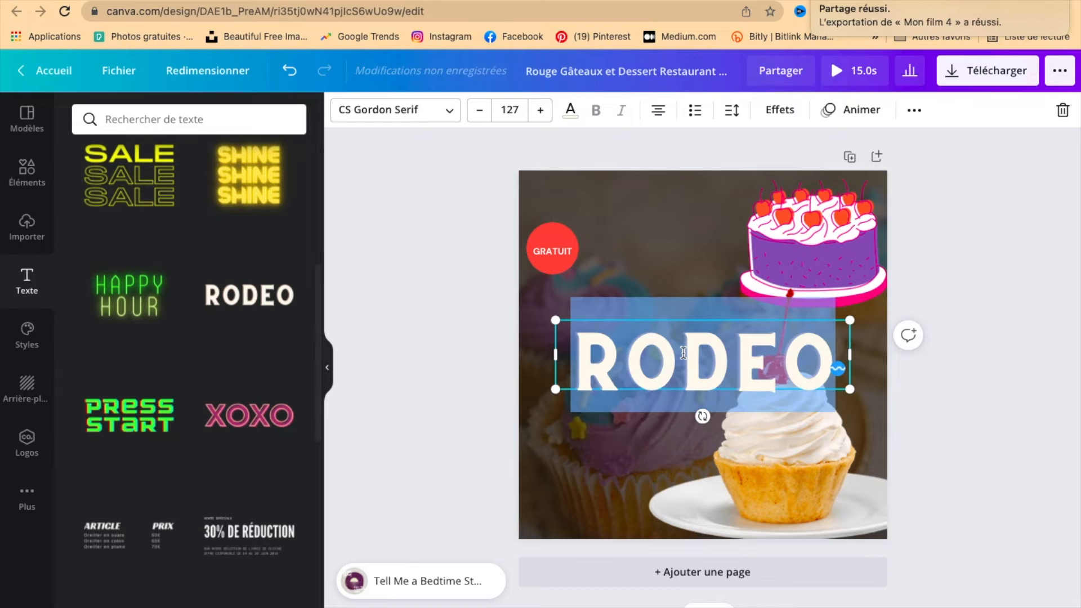
pyautogui.write('MANGER')
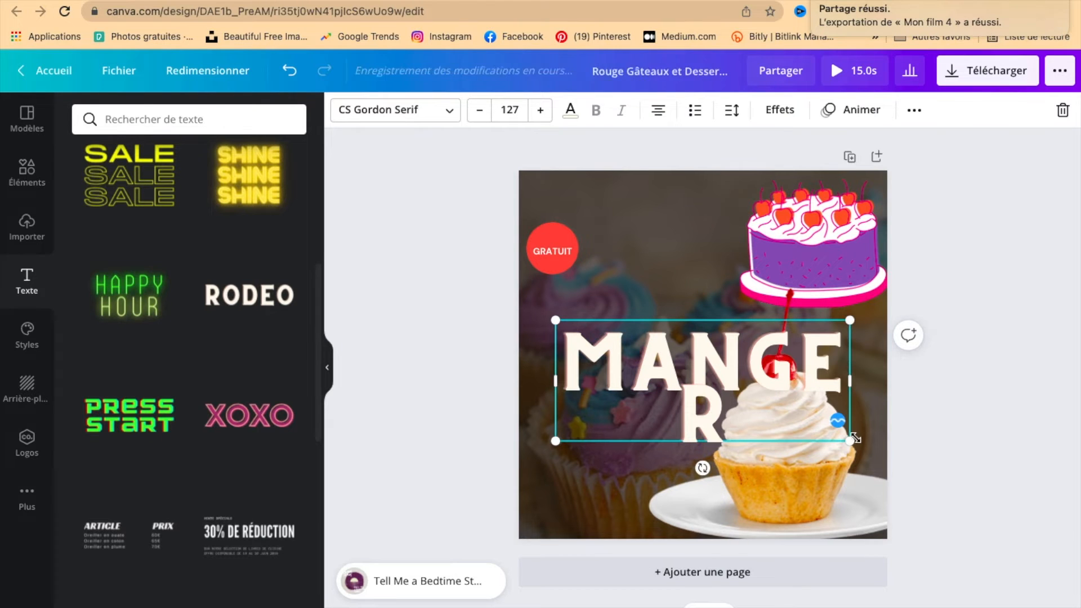
pyautogui.moveTo(850, 440); pyautogui.dragTo(782, 365)
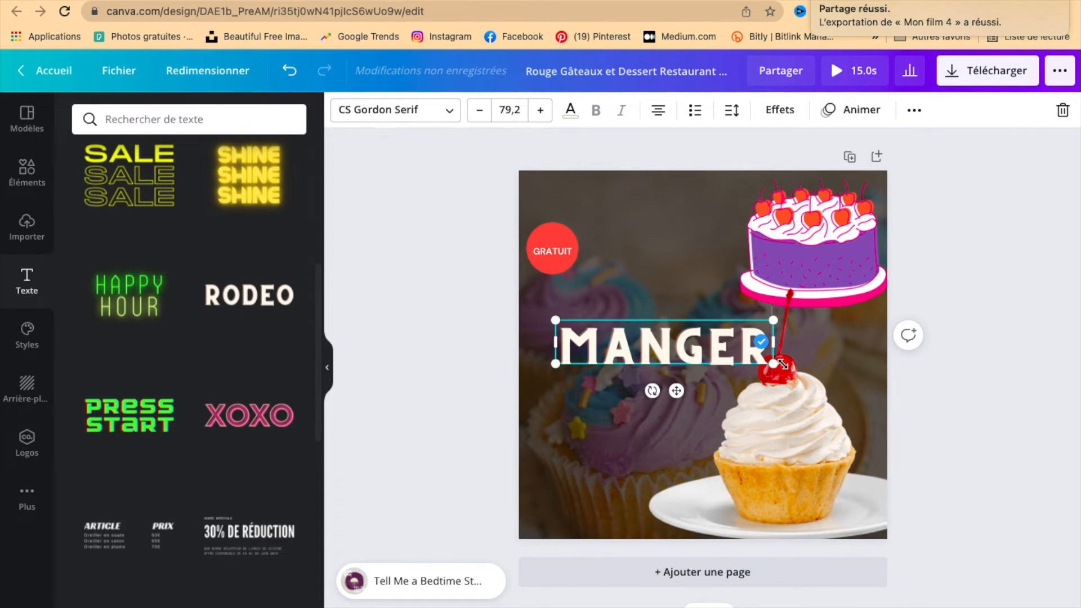
pyautogui.click(684, 278)
pyautogui.moveTo(671, 341); pyautogui.dragTo(652, 325)
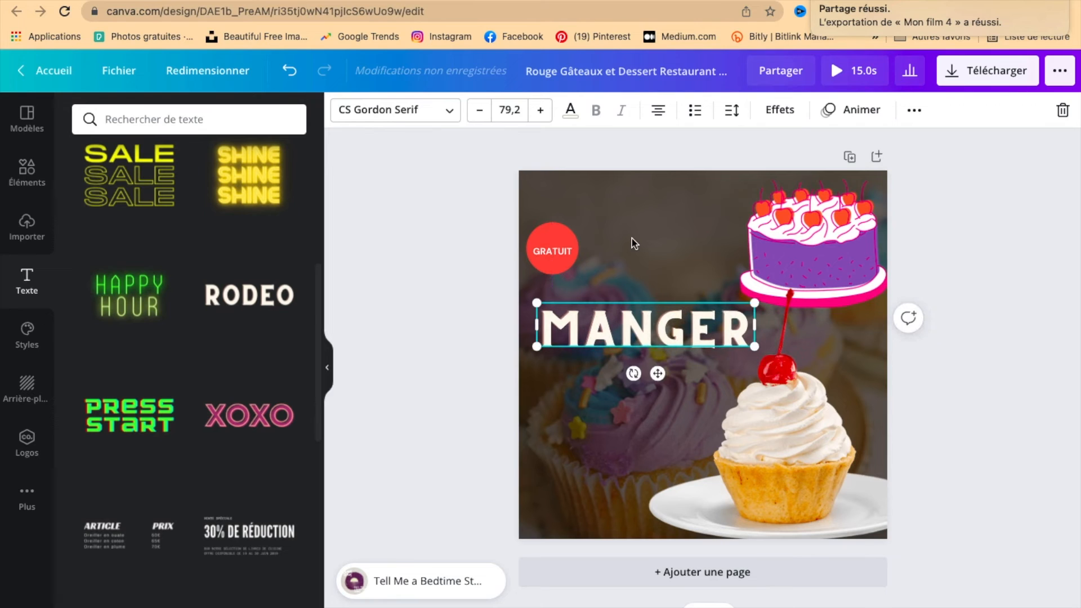
pyautogui.click(632, 238)
pyautogui.click(630, 327)
pyautogui.press('Delete')
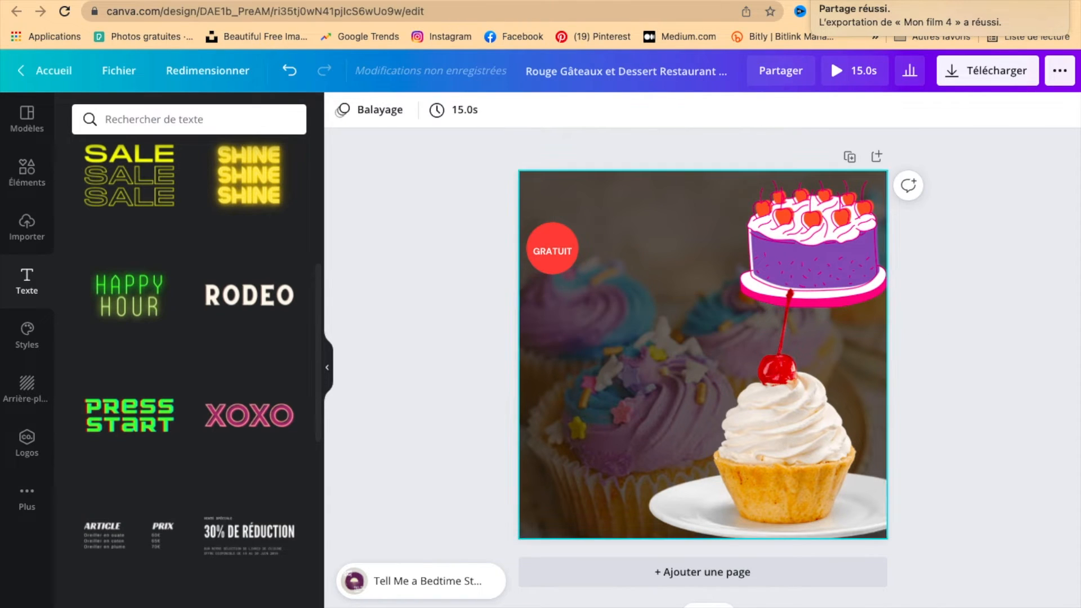
# - Try the teal Moontime and the Archivo and Open Sans styles on the design, and apply the blue Archivo Black style
pyautogui.click(28, 335)
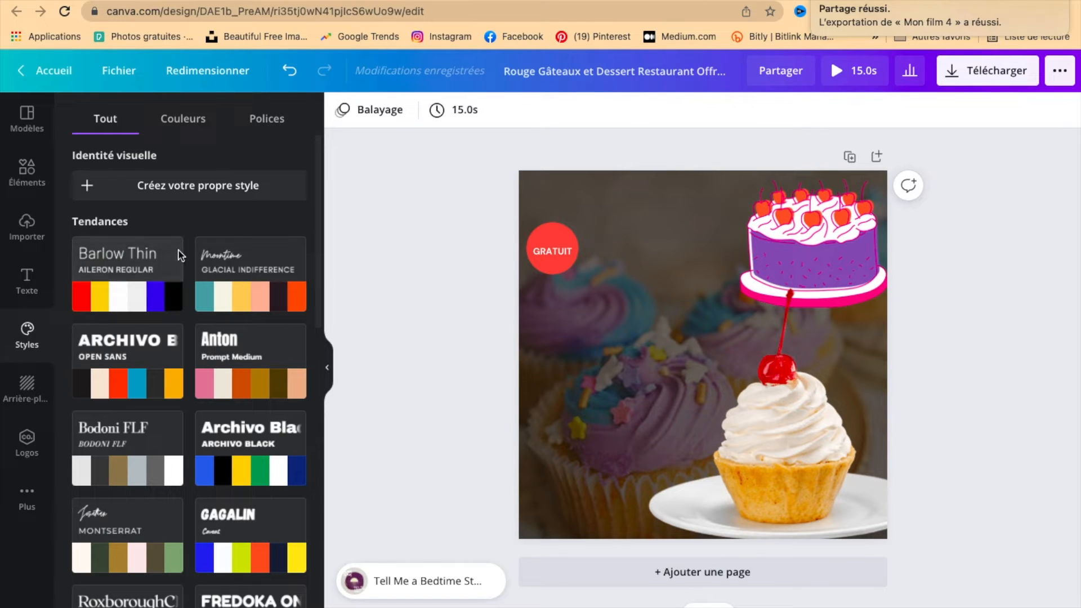
pyautogui.click(261, 291)
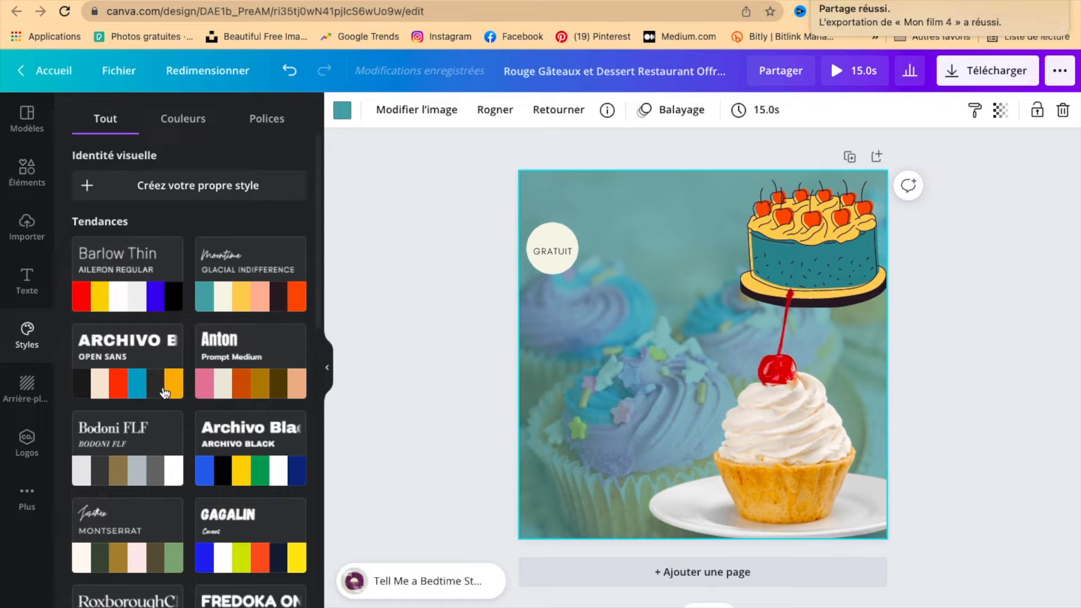
pyautogui.click(128, 383)
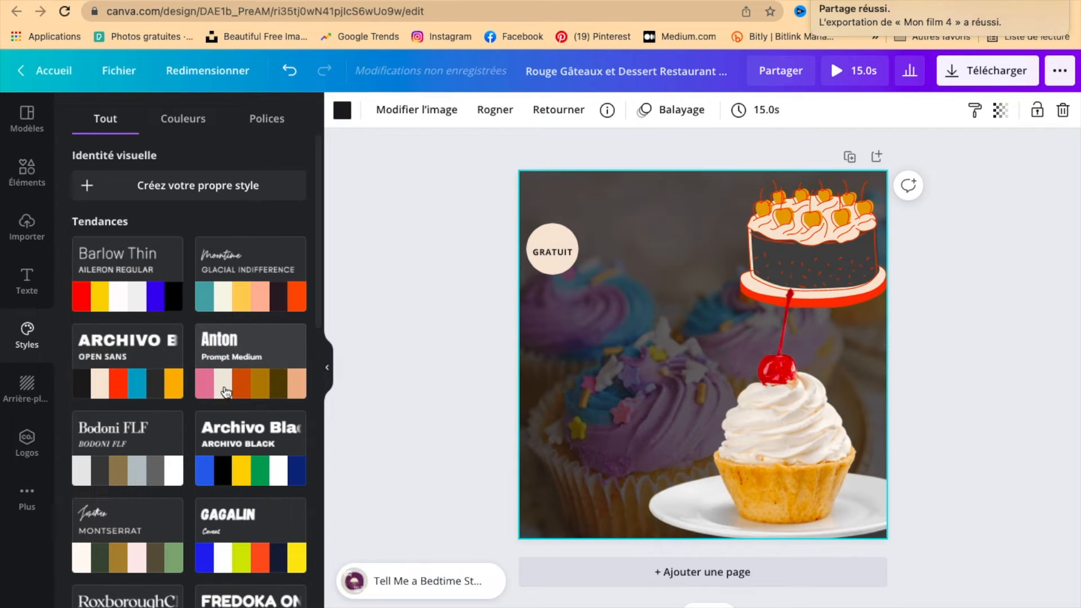
pyautogui.click(237, 455)
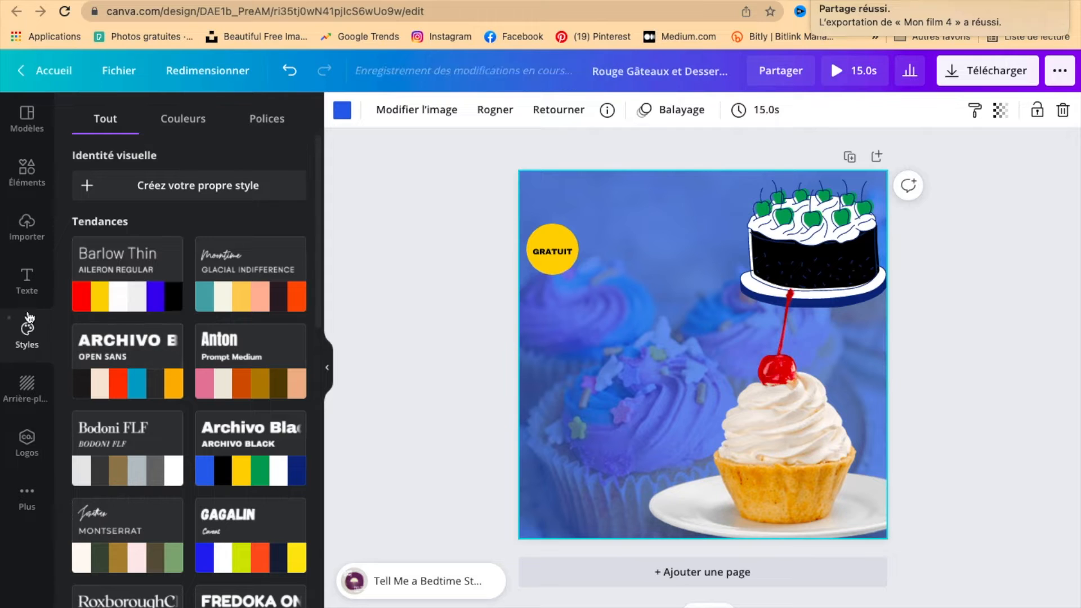
# - Add the "HELLO darling" font combination as the heading and remove the yellow GRATUIT badge
pyautogui.click(36, 284)
pyautogui.scroll(-6, 195, 490)
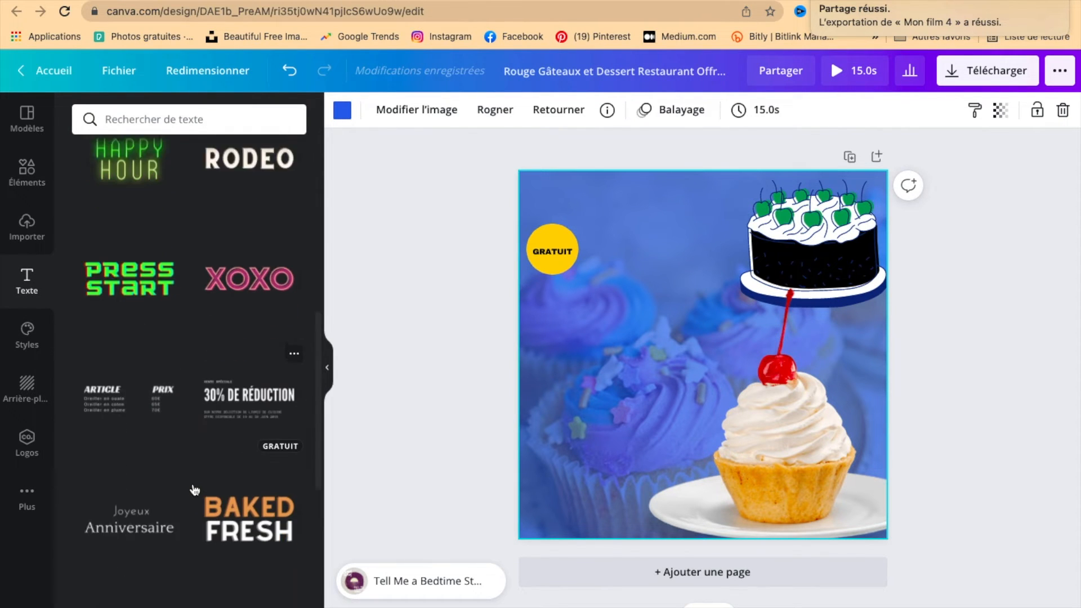
pyautogui.scroll(6, 196, 346)
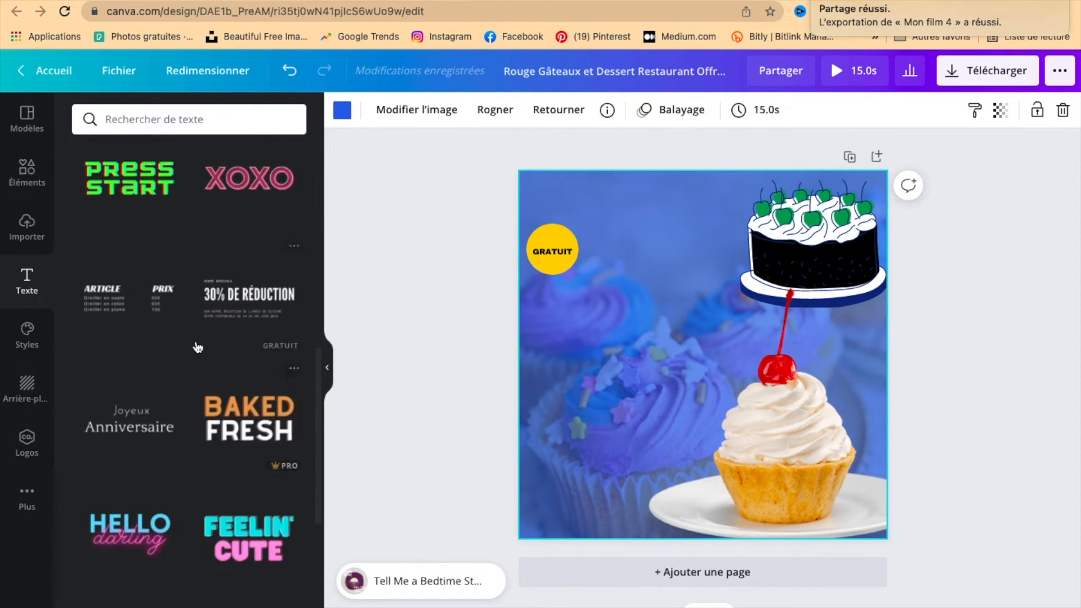
pyautogui.scroll(7, 198, 346)
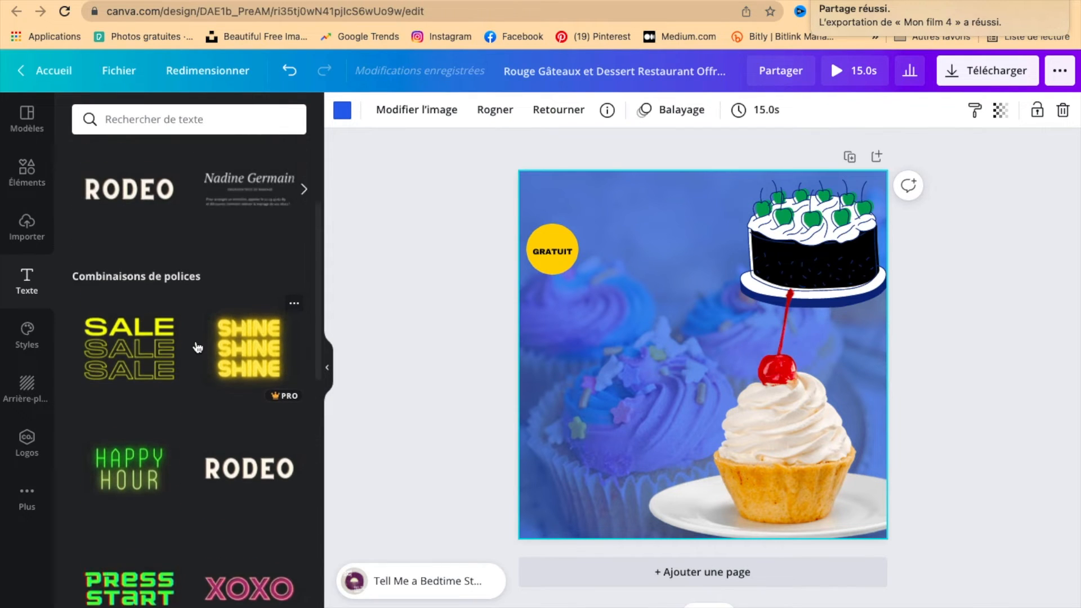
pyautogui.scroll(3, 198, 347)
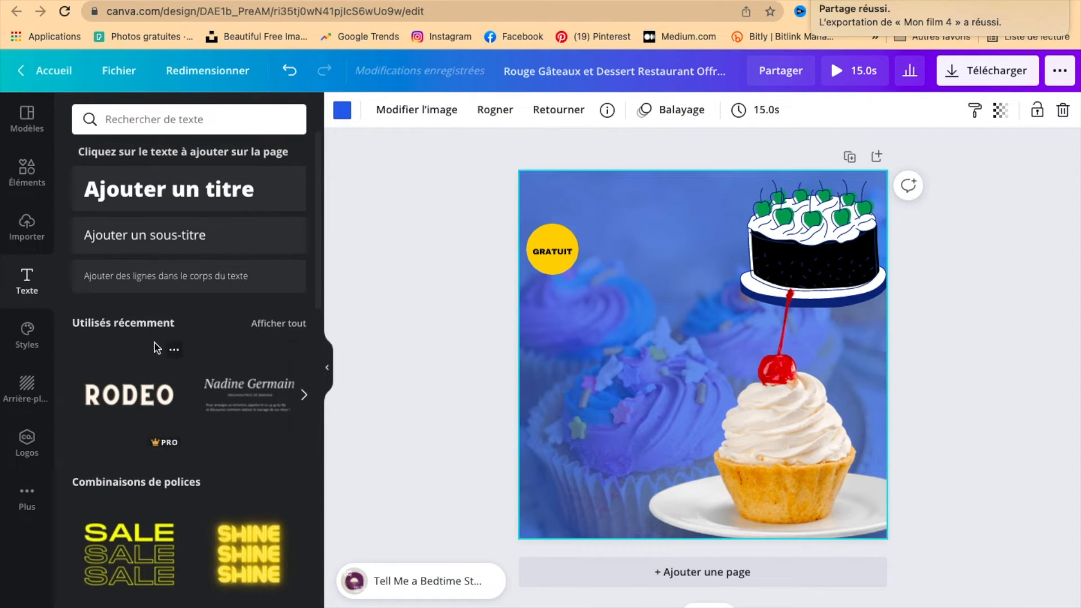
pyautogui.scroll(-10, 189, 508)
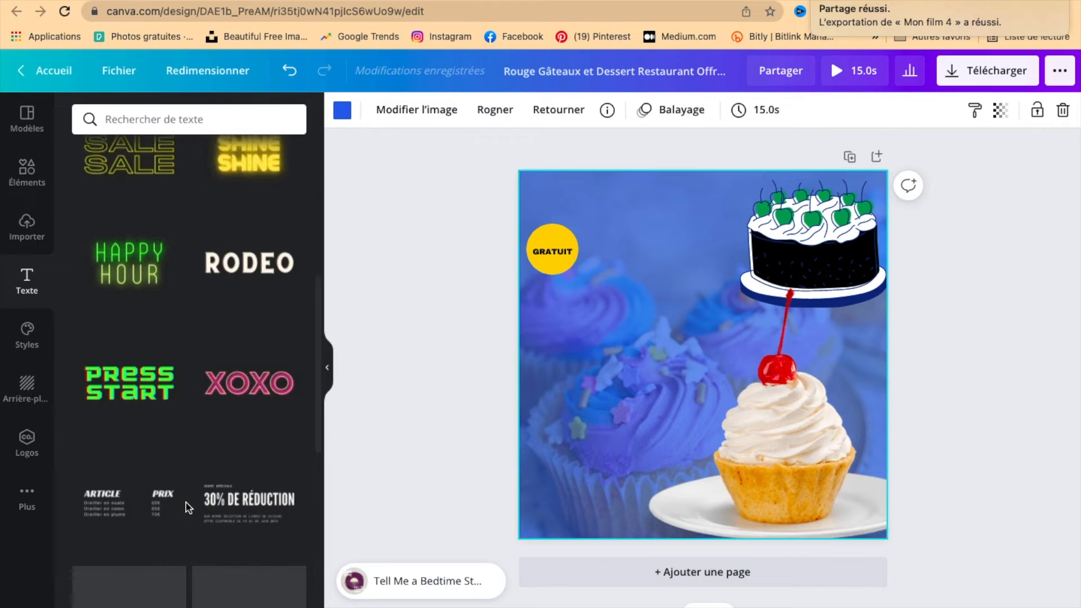
pyautogui.scroll(-3, 205, 410)
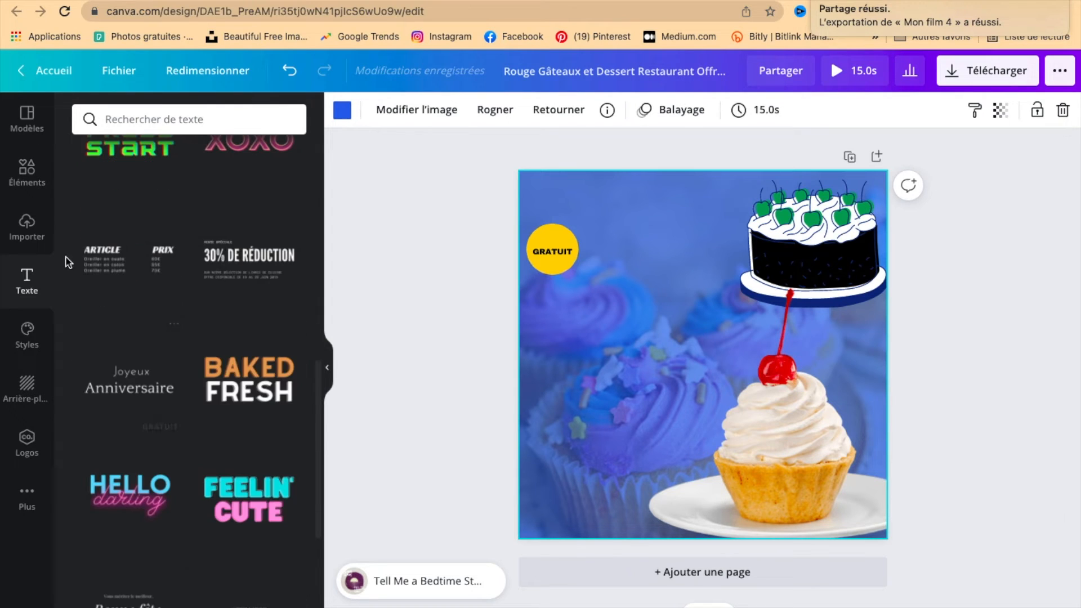
pyautogui.click(143, 469)
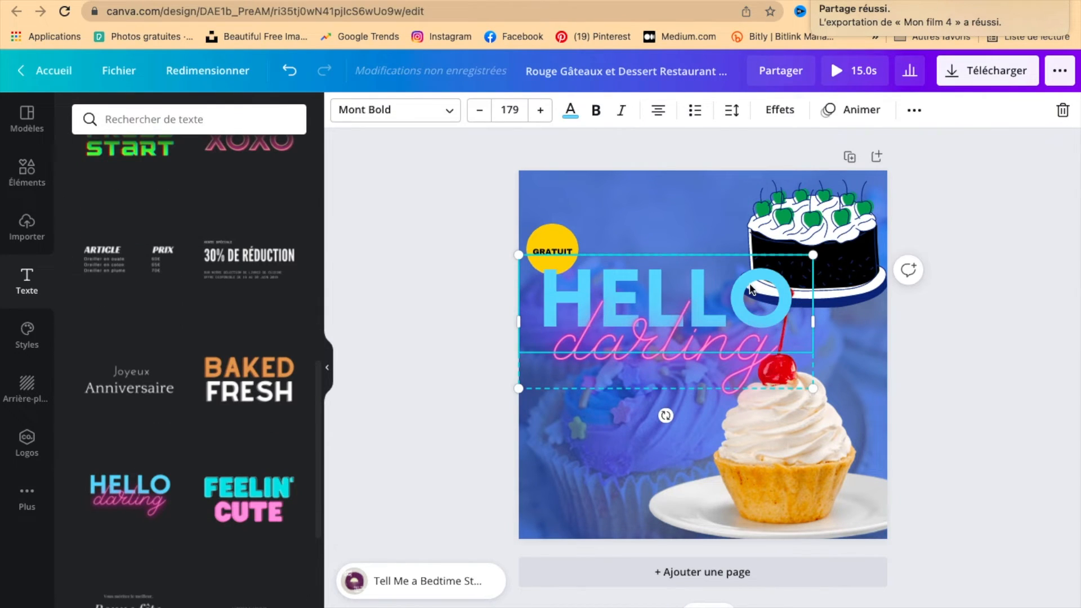
pyautogui.click(562, 235)
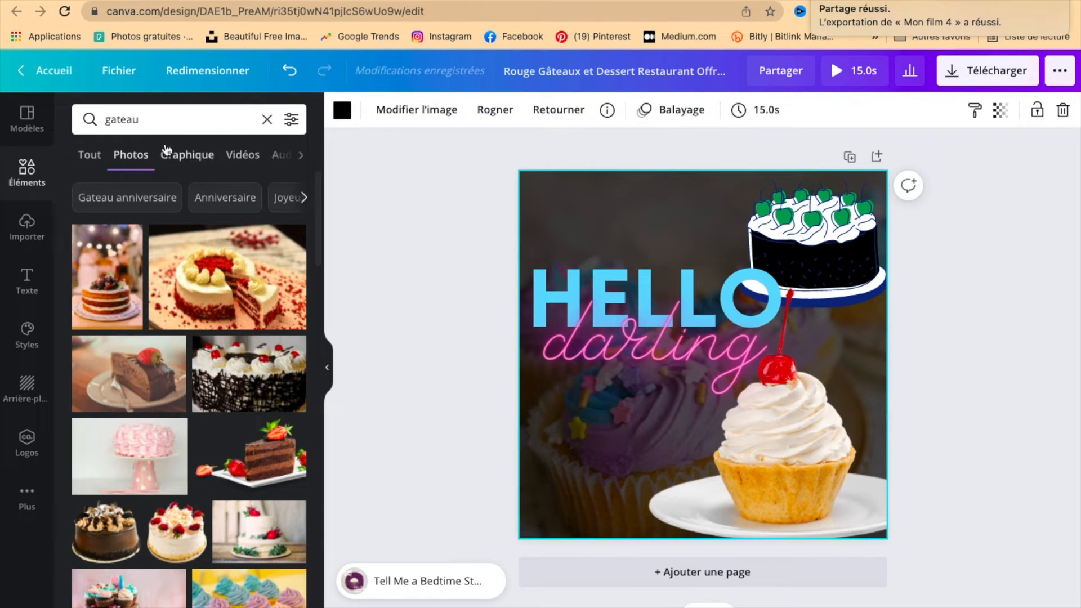
# - Add the pink two-tier cake graphic with blue candles, shrink it, and place it at the design's lower left
pyautogui.click(187, 155)
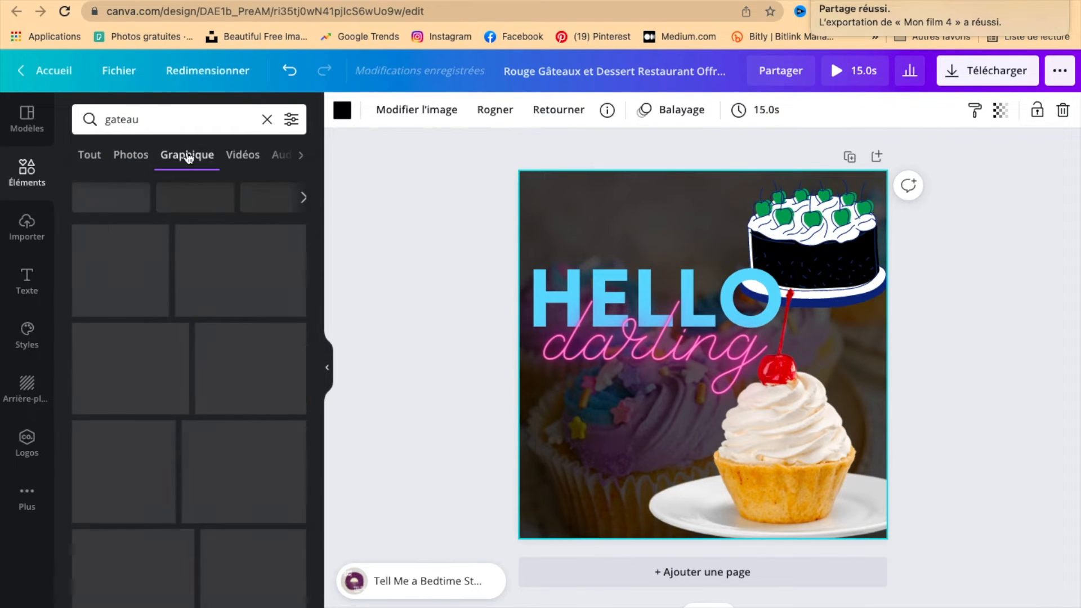
pyautogui.scroll(-3, 229, 560)
pyautogui.click(189, 428)
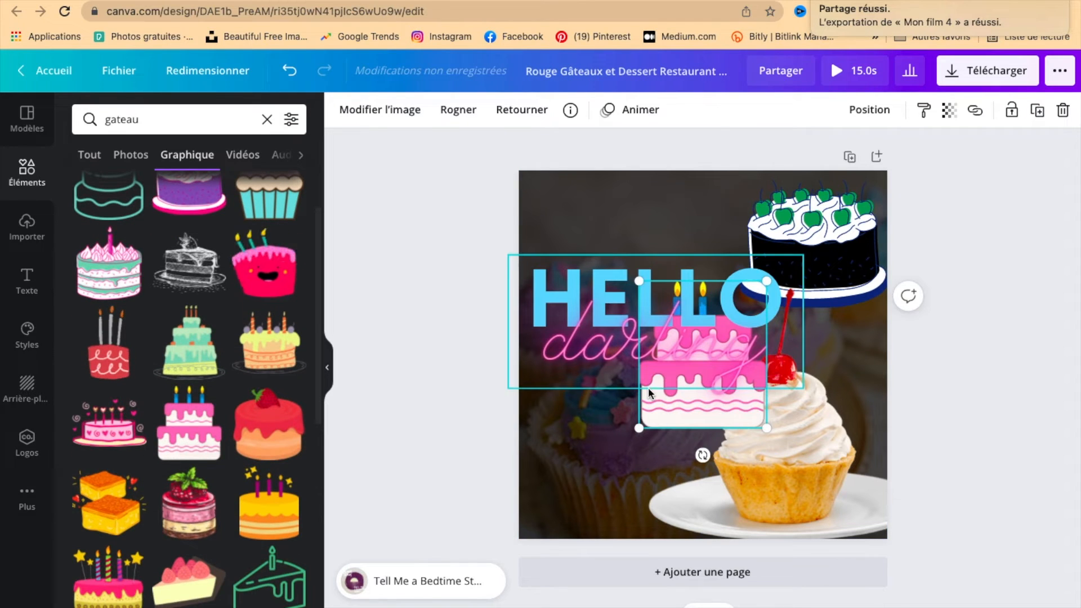
pyautogui.moveTo(725, 417); pyautogui.dragTo(632, 482)
pyautogui.moveTo(588, 450); pyautogui.dragTo(602, 467)
# - Move the "HELLO darling" heading slightly up and shrink the black cake graphic in the design's upper right corner
pyautogui.click(694, 325)
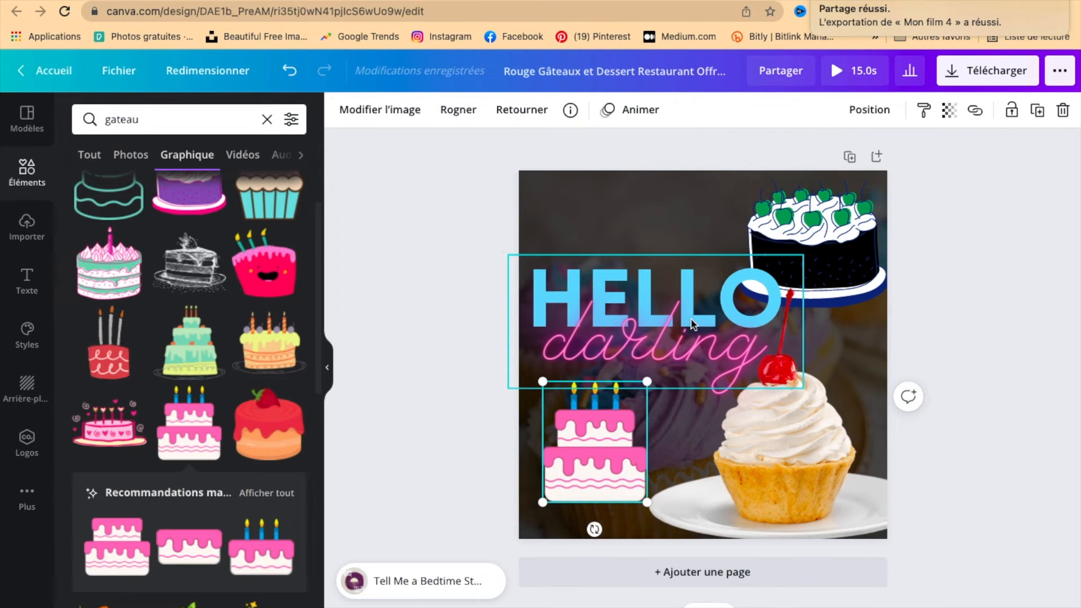
pyautogui.click(822, 228)
pyautogui.moveTo(822, 228); pyautogui.dragTo(823, 220)
pyautogui.moveTo(889, 297); pyautogui.dragTo(853, 270)
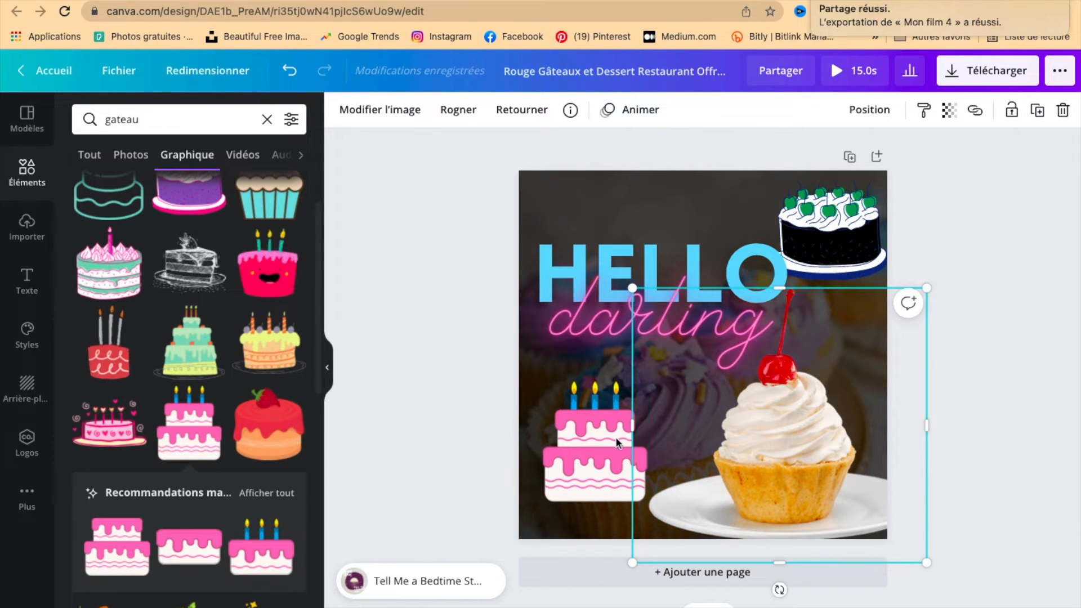
# - Search the graphics for "SOURIRE", try the smiling red heart on the design, and delete it
pyautogui.click(593, 434)
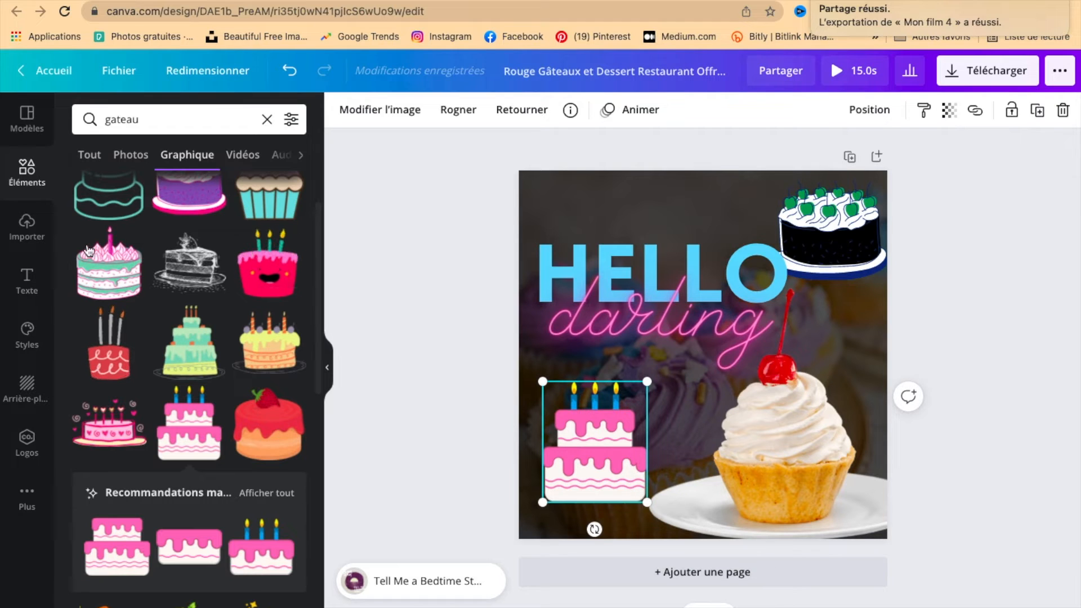
pyautogui.scroll(2, 197, 394)
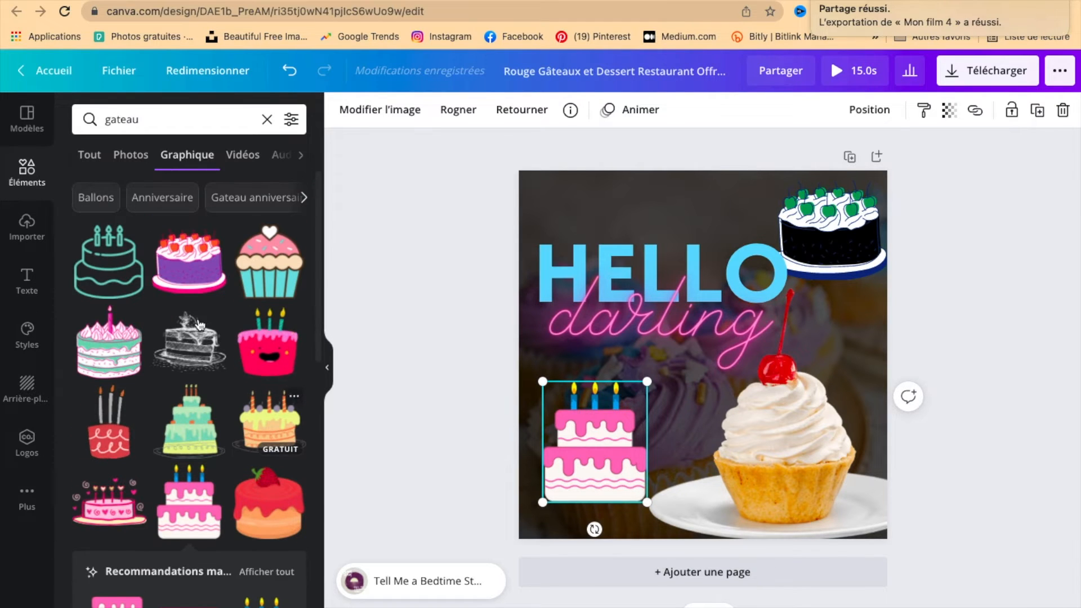
pyautogui.scroll(-1, 197, 463)
pyautogui.scroll(-10, 197, 467)
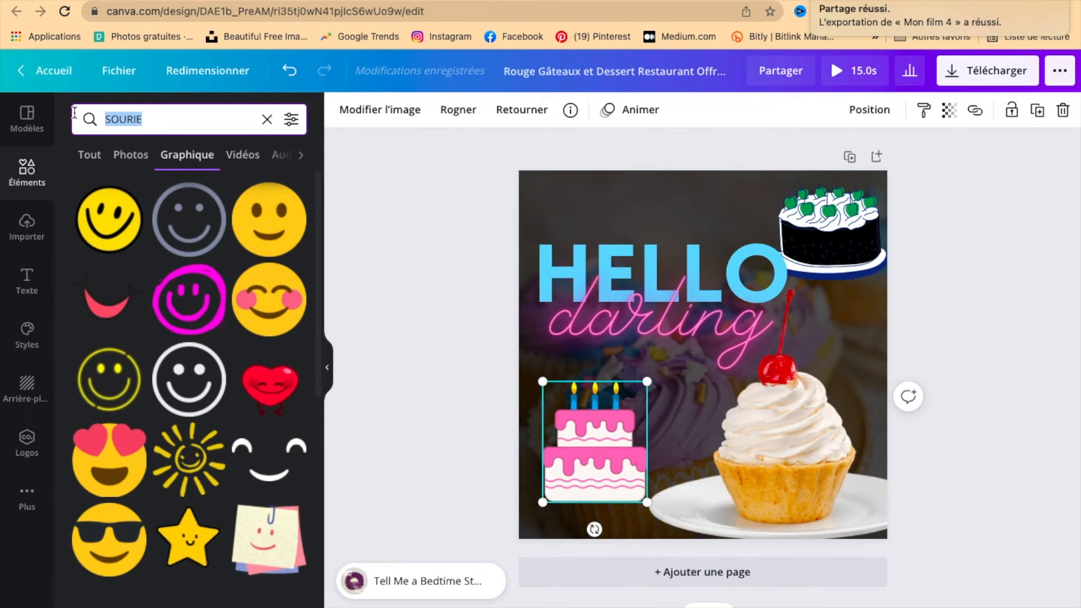
pyautogui.press('BackSpace')
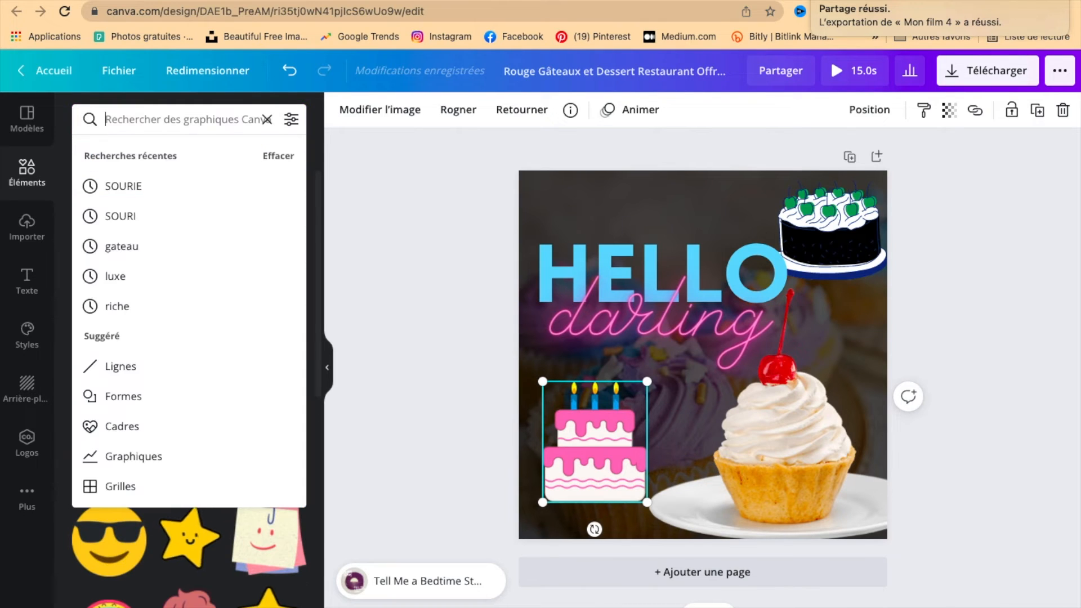
pyautogui.write('SOURIRE')
pyautogui.press('Return')
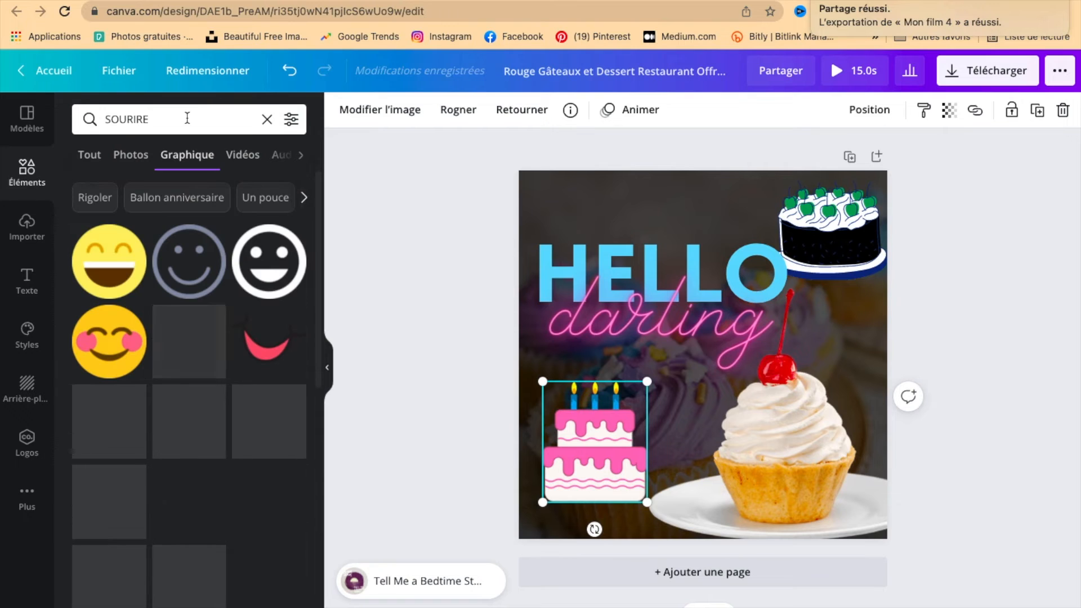
pyautogui.click(194, 336)
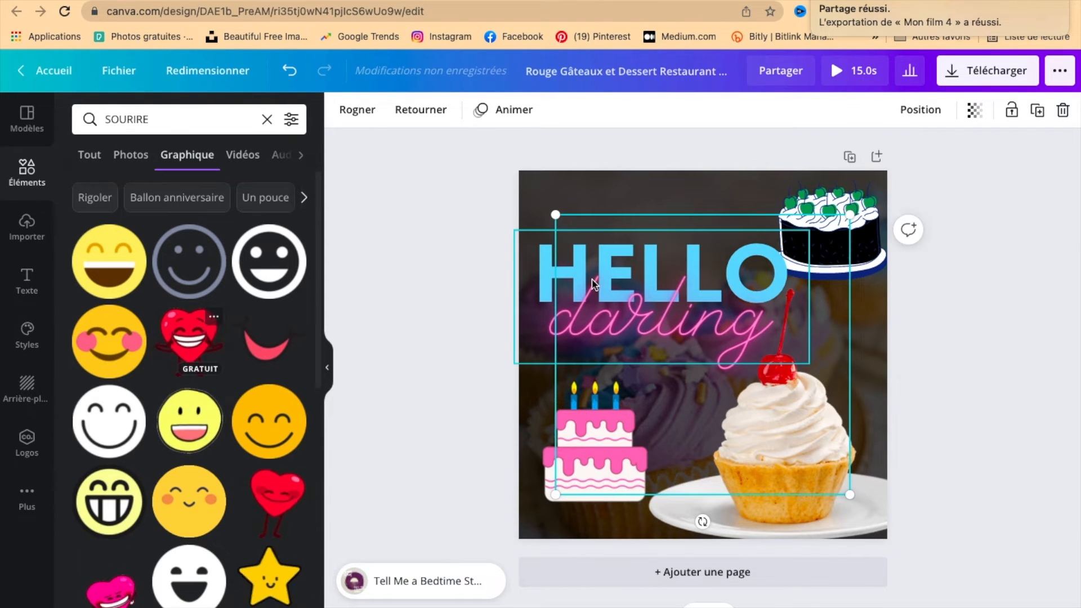
pyautogui.moveTo(847, 515); pyautogui.dragTo(688, 340)
pyautogui.press('Delete')
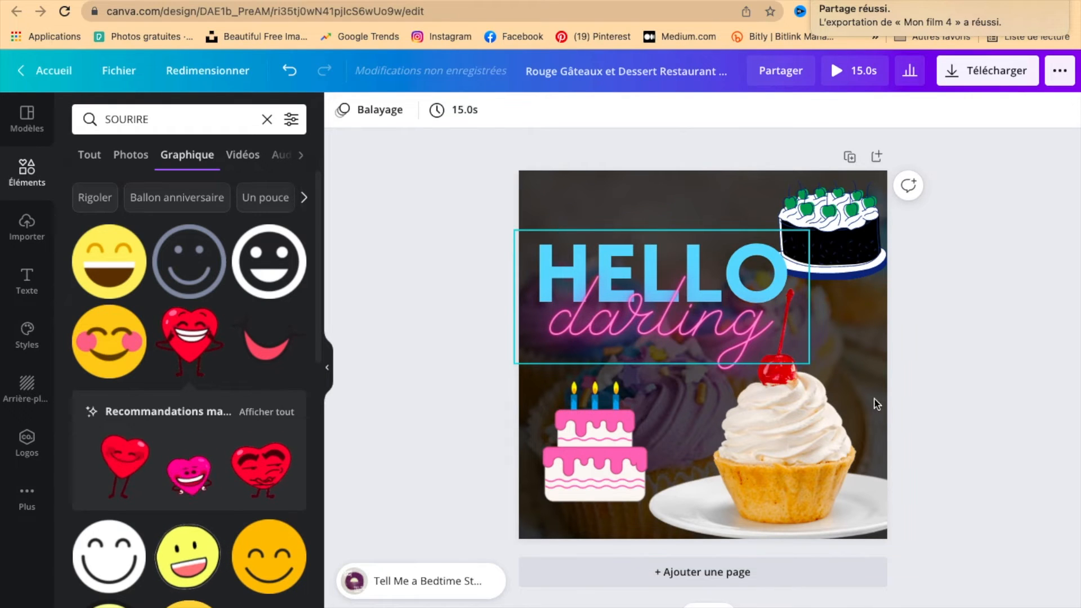
# - Rearrange the design with the heading at the top, the black cake beneath it, the pink cake lower, and the cupcake slightly further left
pyautogui.moveTo(724, 288); pyautogui.dragTo(721, 230)
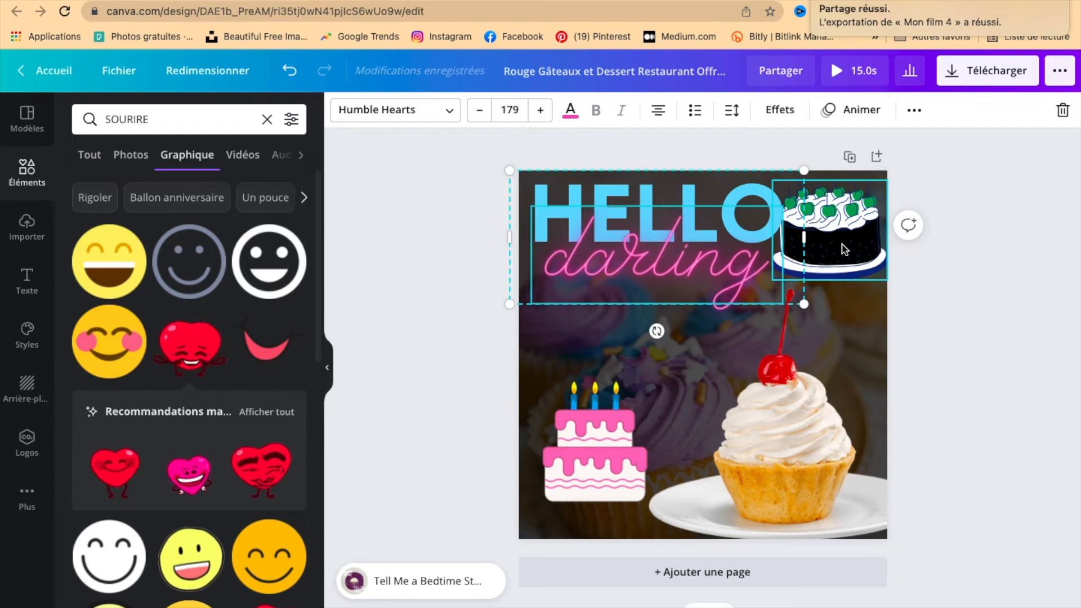
pyautogui.moveTo(845, 249); pyautogui.dragTo(670, 375)
pyautogui.moveTo(600, 460); pyautogui.dragTo(597, 482)
pyautogui.moveTo(671, 346)
pyautogui.mouseDown()
pyautogui.moveTo(657, 345)
pyautogui.moveTo(695, 359)
pyautogui.moveTo(665, 335)
pyautogui.moveTo(660, 343)
pyautogui.mouseUp()
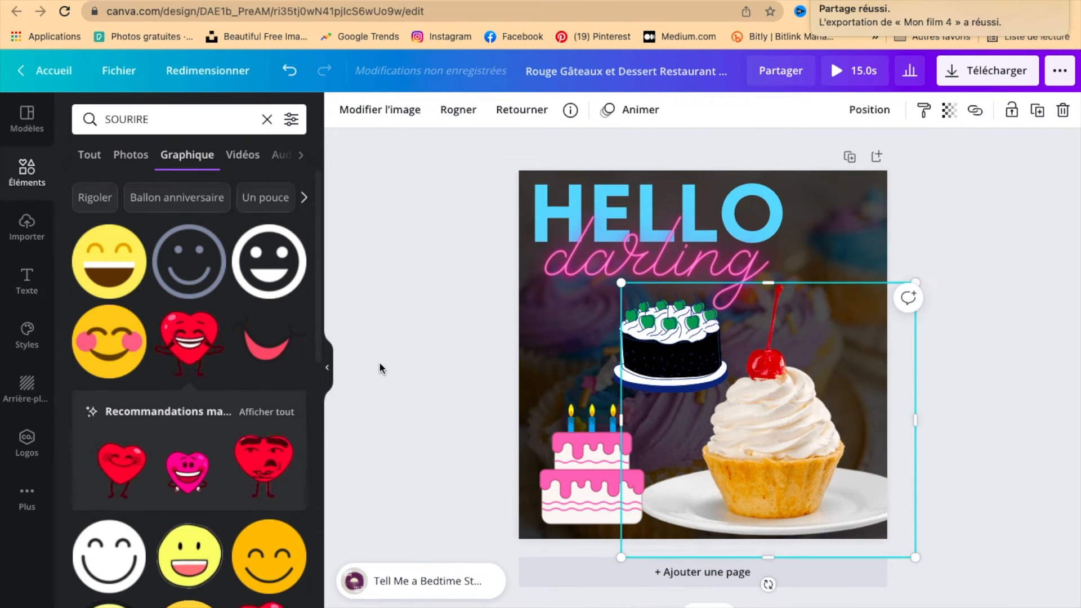
pyautogui.click(573, 323)
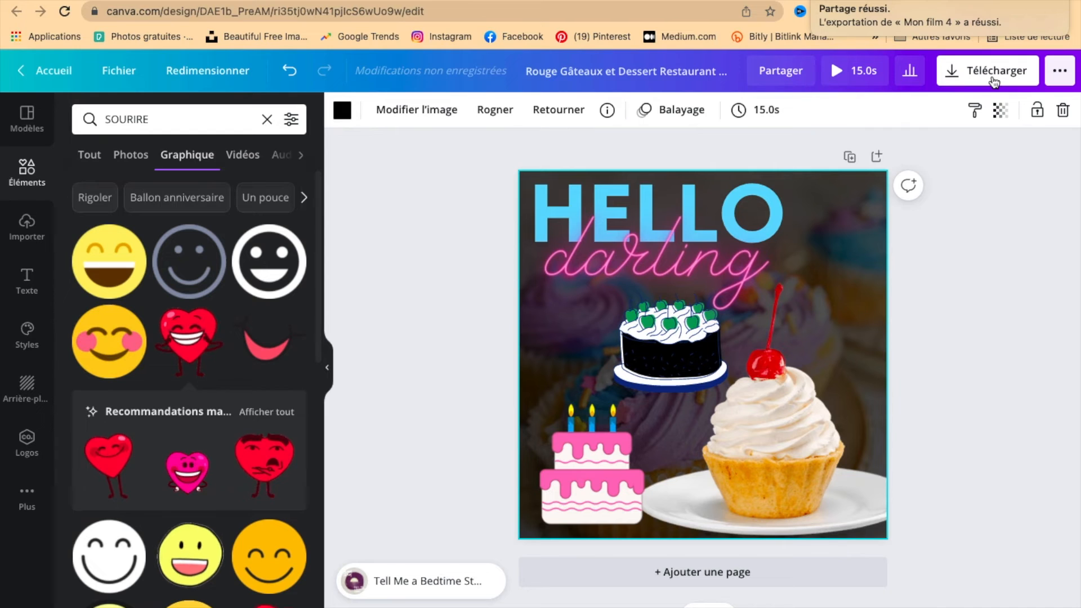
# - Review the available export file types and download the finished design as a JPG at size 1 and quality 80
pyautogui.click(971, 82)
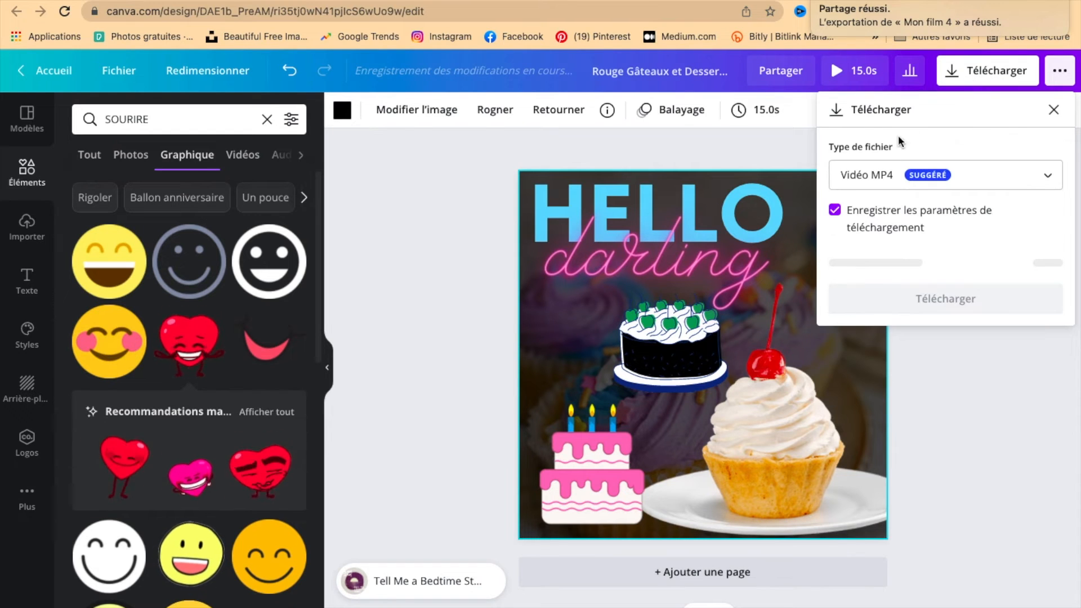
pyautogui.click(883, 177)
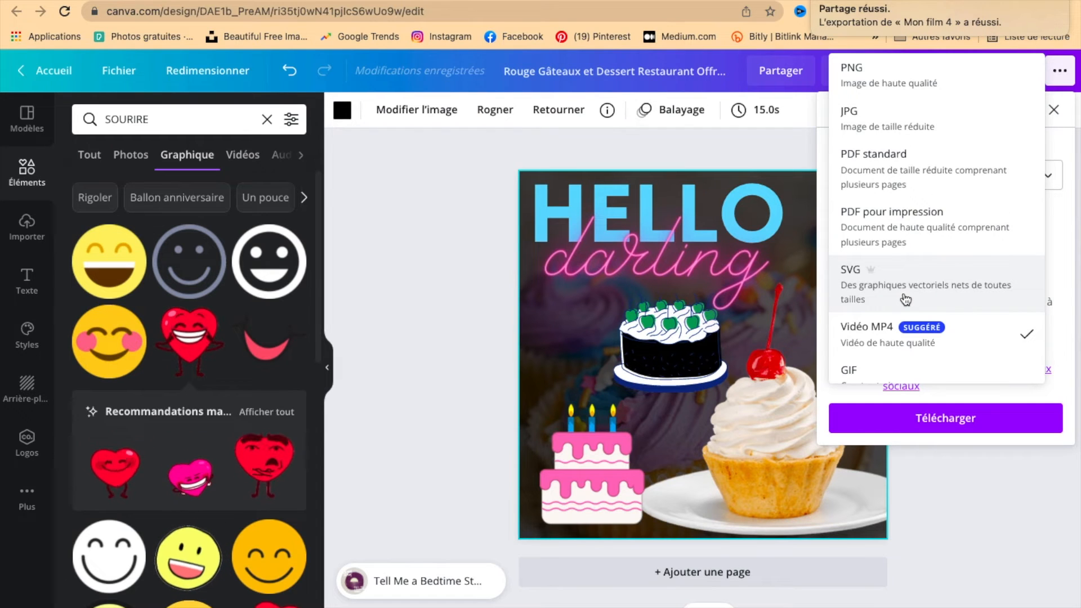
pyautogui.scroll(-1, 905, 296)
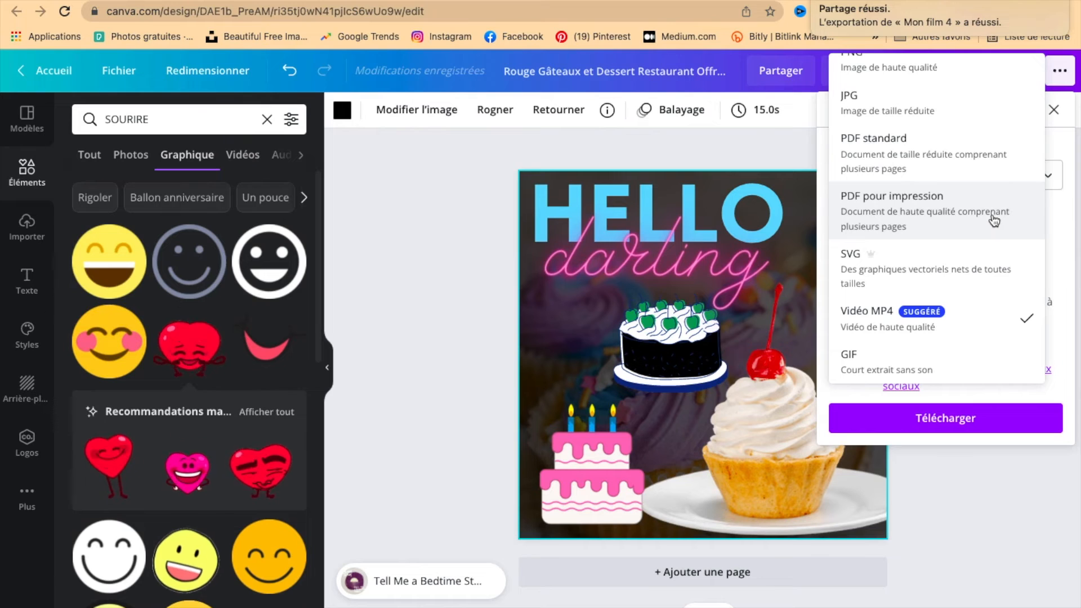
pyautogui.scroll(1, 995, 221)
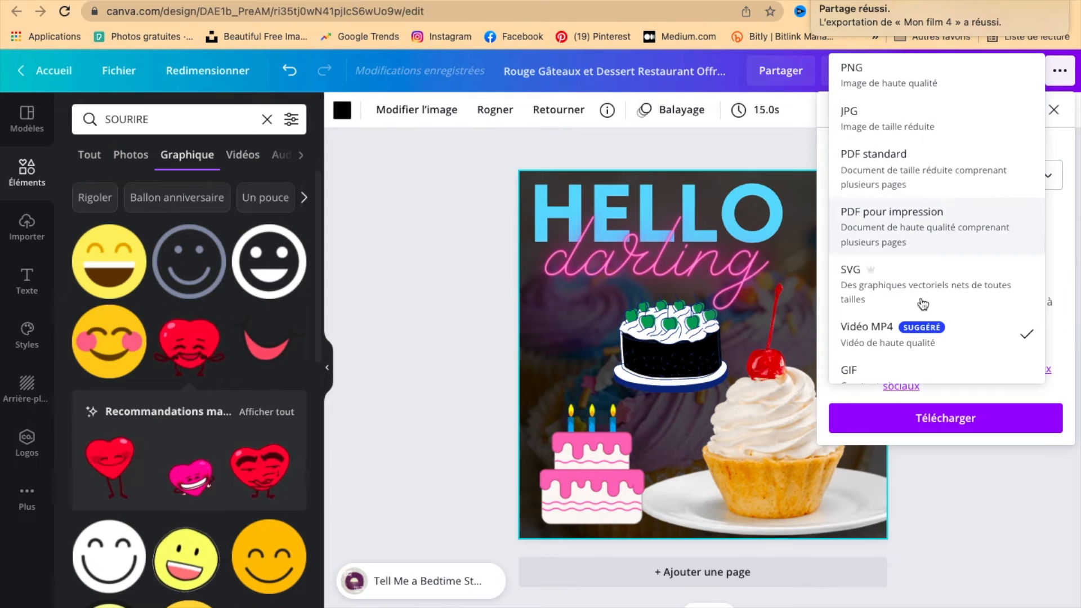
pyautogui.scroll(-1, 924, 333)
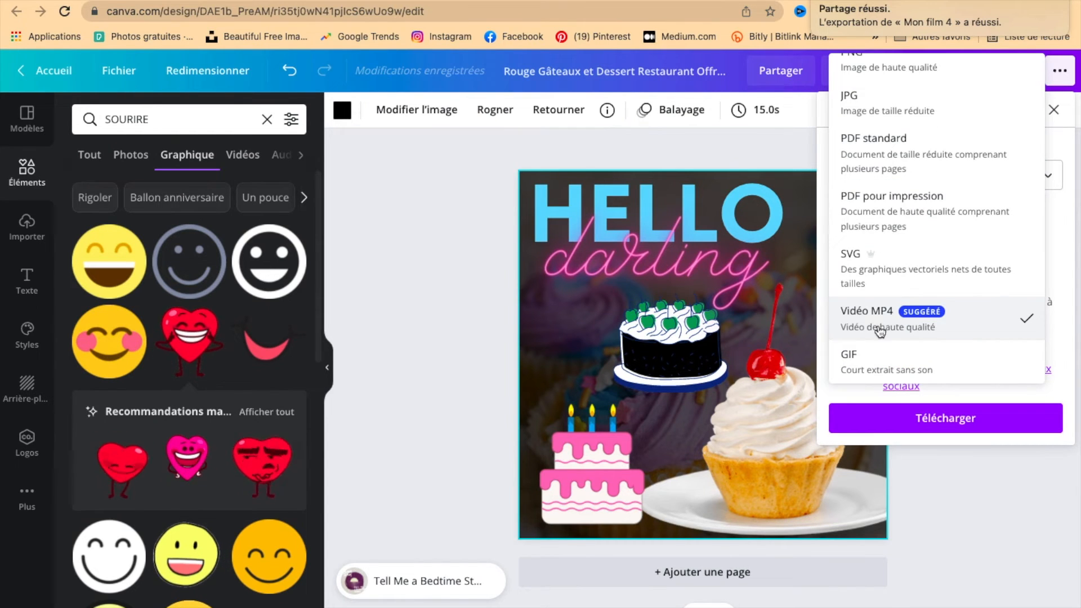
pyautogui.scroll(1, 859, 194)
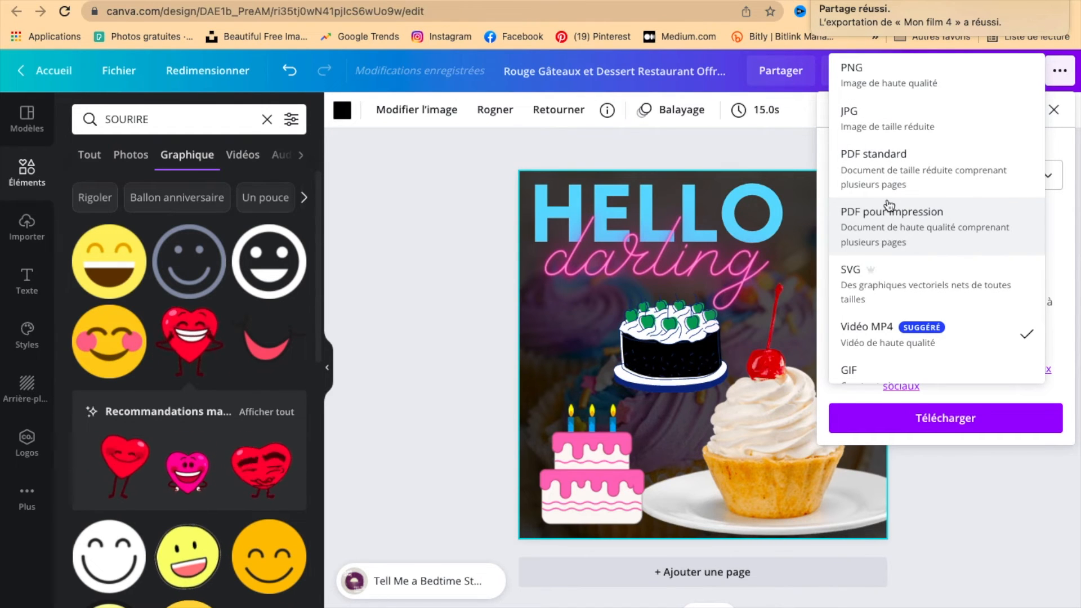
pyautogui.click(888, 123)
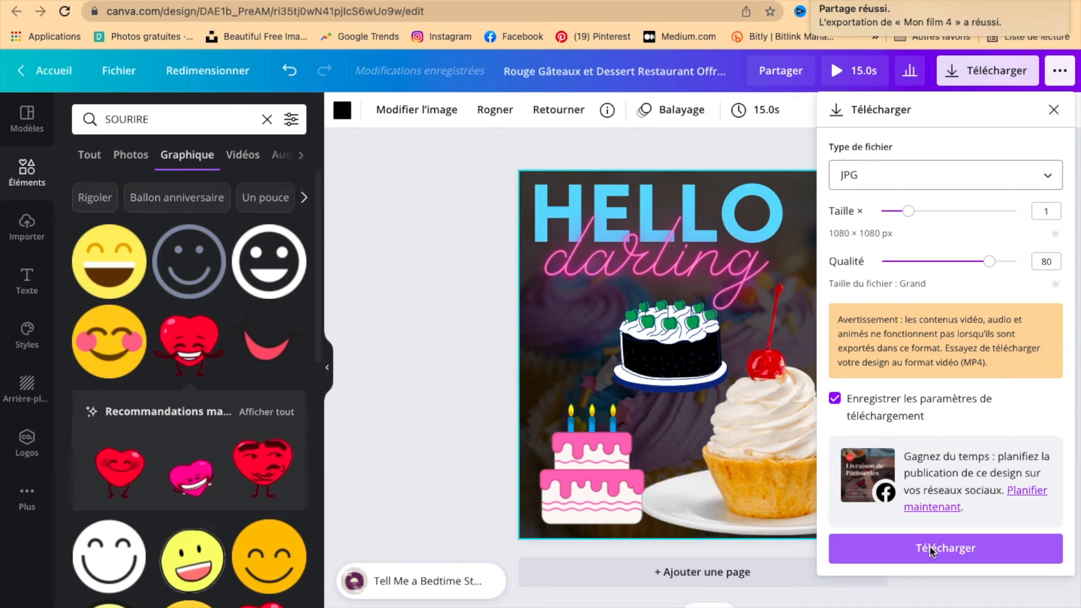
pyautogui.click(930, 546)
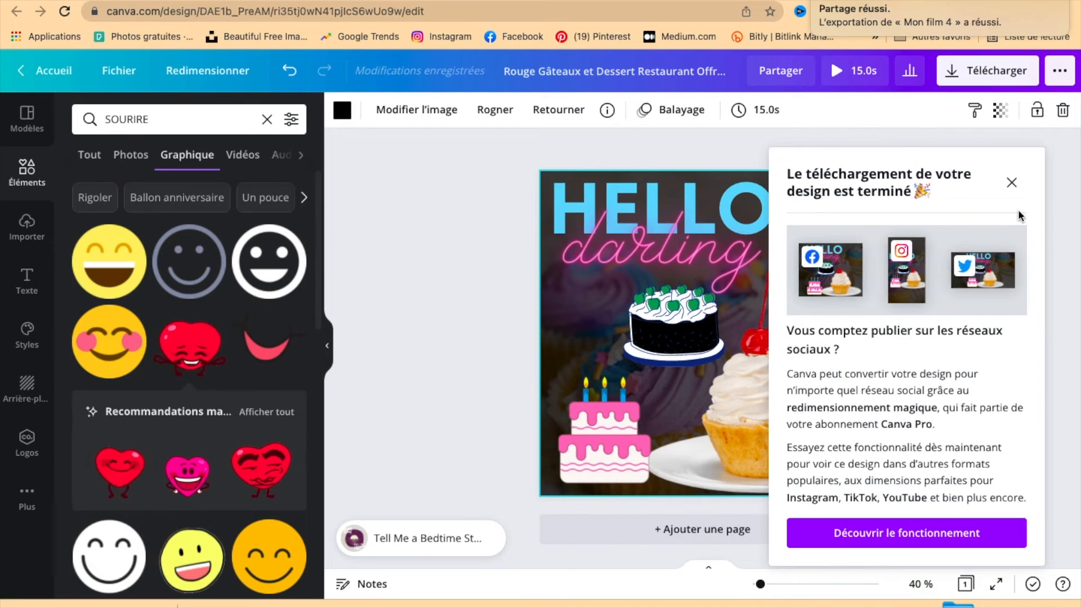
pyautogui.click(1012, 182)
# - Delete the cupcake image from the design and search the photo library for "femme"
pyautogui.press('Delete')
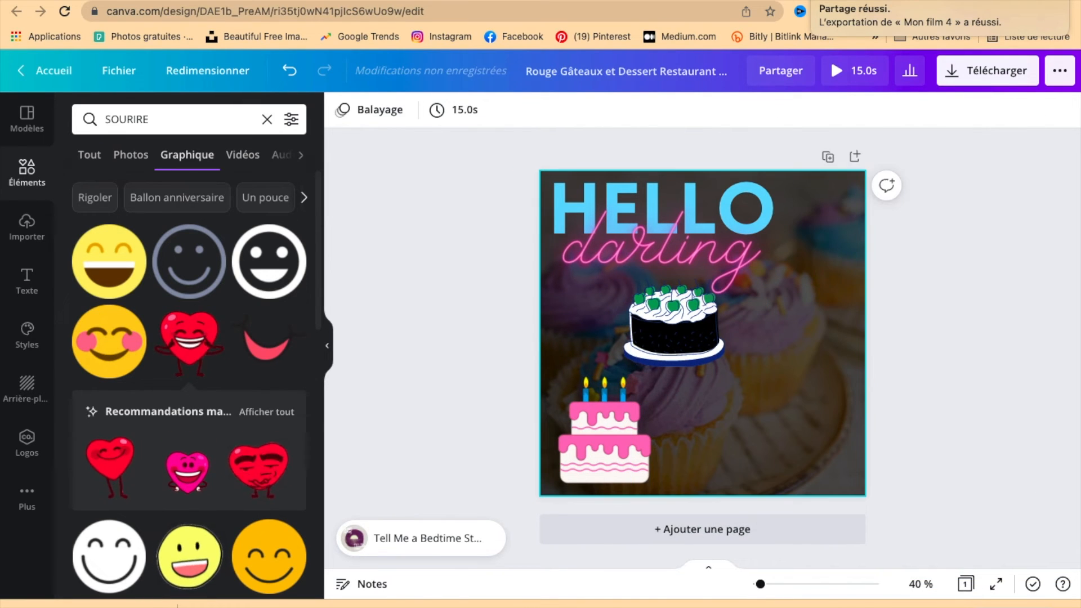
pyautogui.click(176, 125)
pyautogui.press('BackSpace')
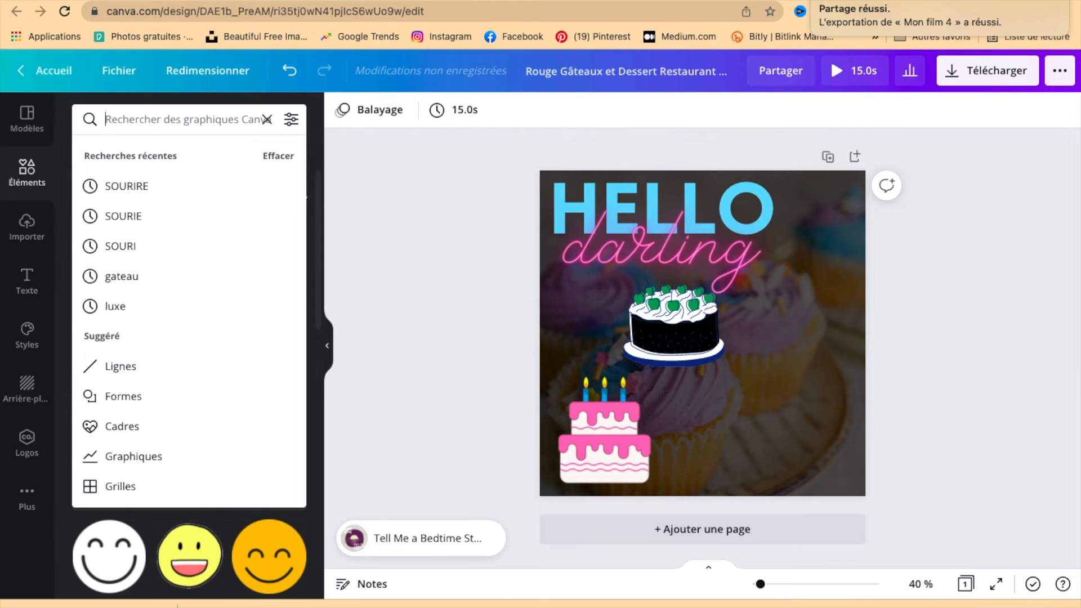
pyautogui.write('femme')
pyautogui.press('Return')
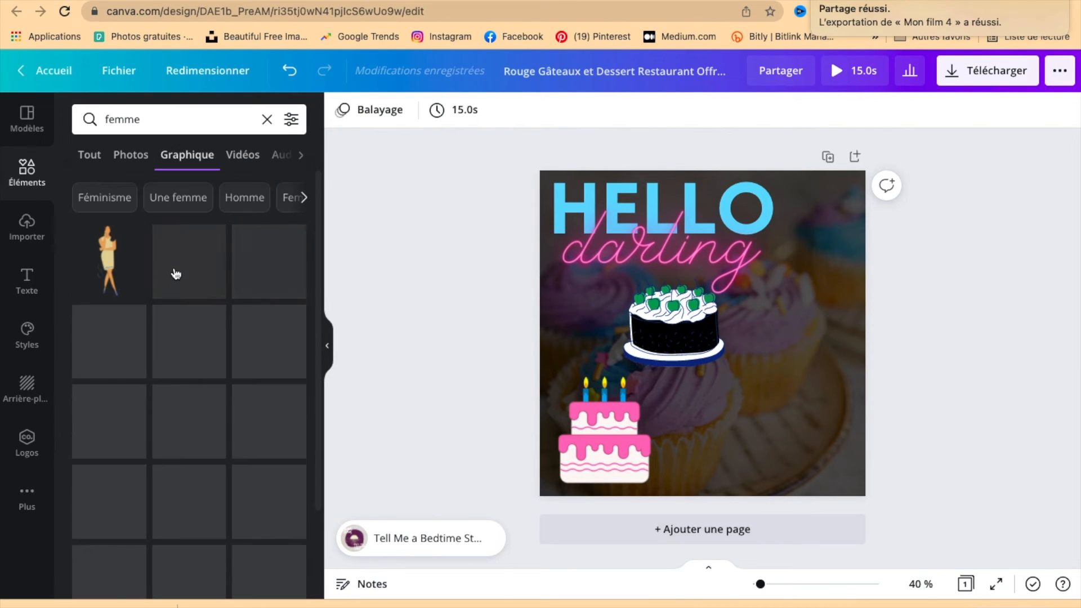
pyautogui.click(132, 156)
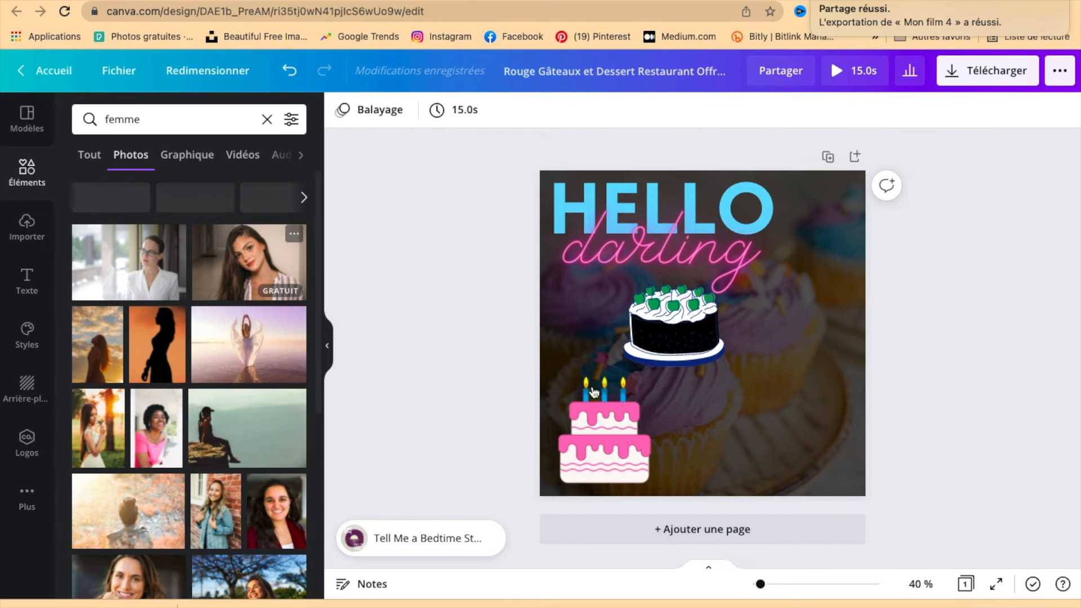
# - Add the photo of the long-haired woman in a striped shirt and place it over the design's lower half
pyautogui.click(248, 284)
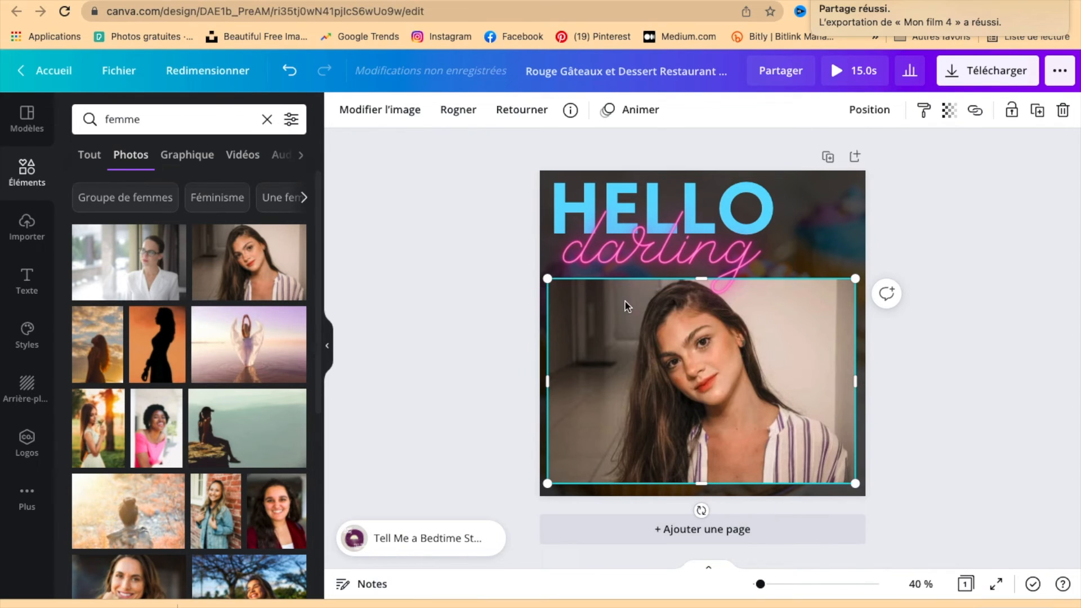
pyautogui.moveTo(622, 322); pyautogui.dragTo(670, 346)
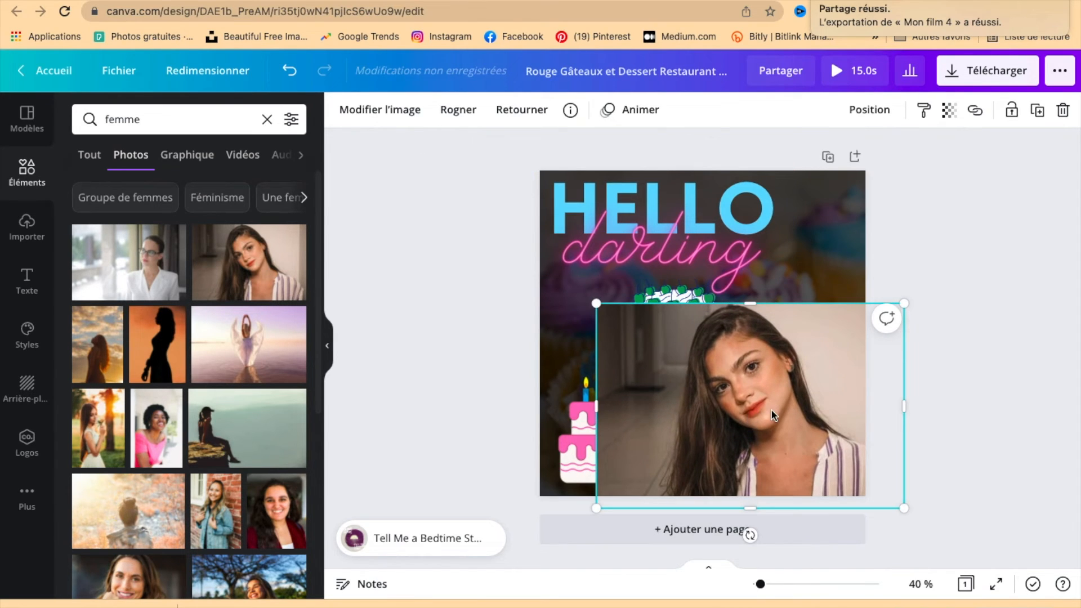
pyautogui.moveTo(772, 410); pyautogui.dragTo(738, 385)
# - Try the Festive and Epic filters on the woman's photo, and apply the Summer filter at intensity 50
pyautogui.click(381, 109)
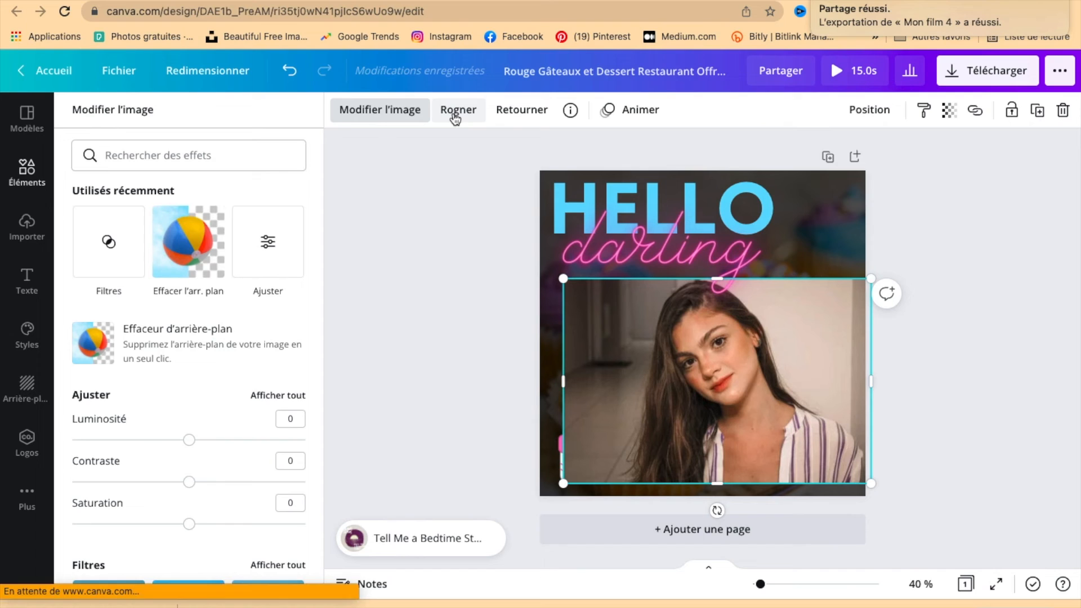
pyautogui.scroll(-6, 181, 349)
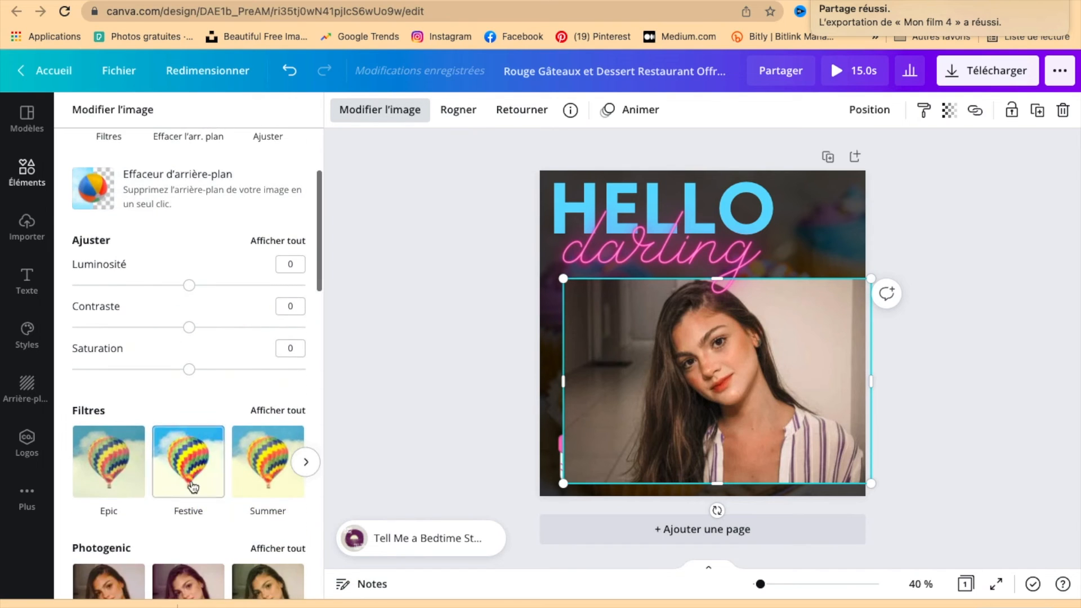
pyautogui.click(206, 275)
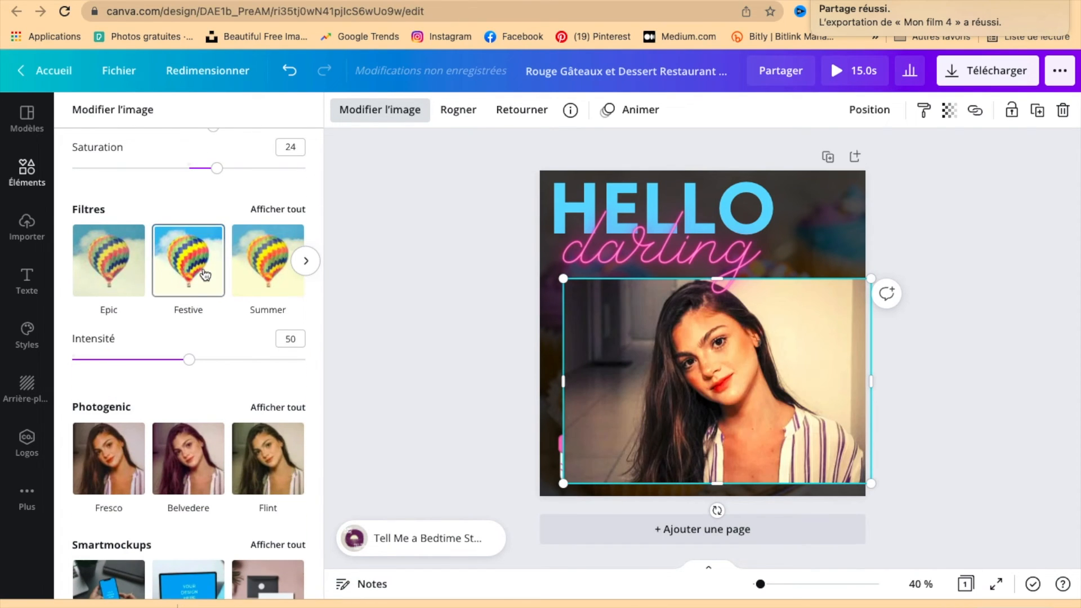
pyautogui.click(109, 260)
pyautogui.click(268, 260)
pyautogui.scroll(-3, 214, 358)
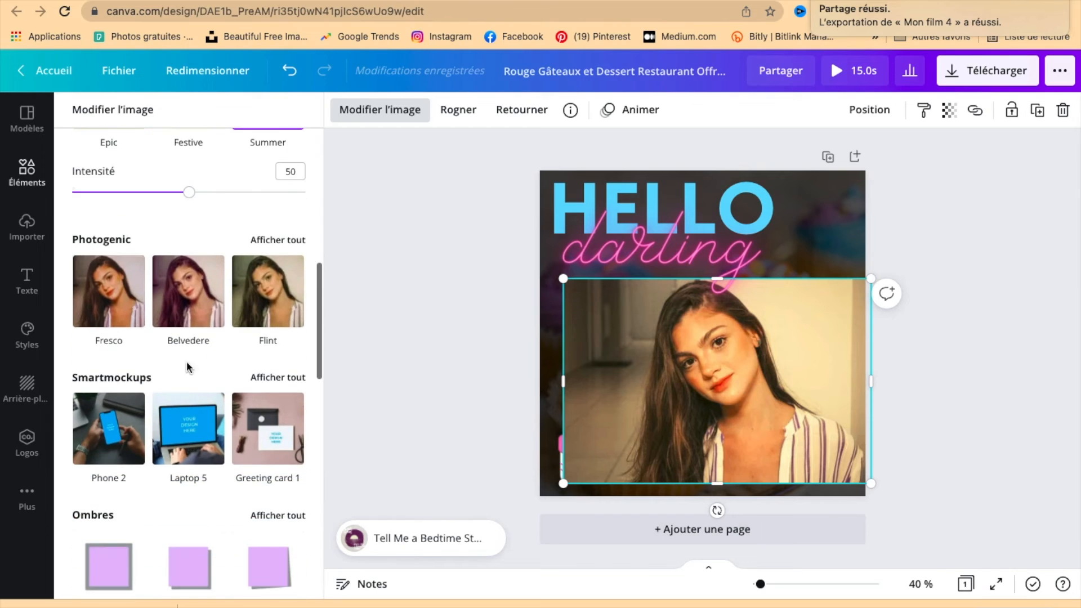
pyautogui.scroll(5, 133, 305)
# - Adjust the woman's photo to brightness 24, contrast 15 and saturation 17
pyautogui.moveTo(204, 280)
pyautogui.mouseDown()
pyautogui.moveTo(149, 277)
pyautogui.moveTo(226, 281)
pyautogui.mouseUp()
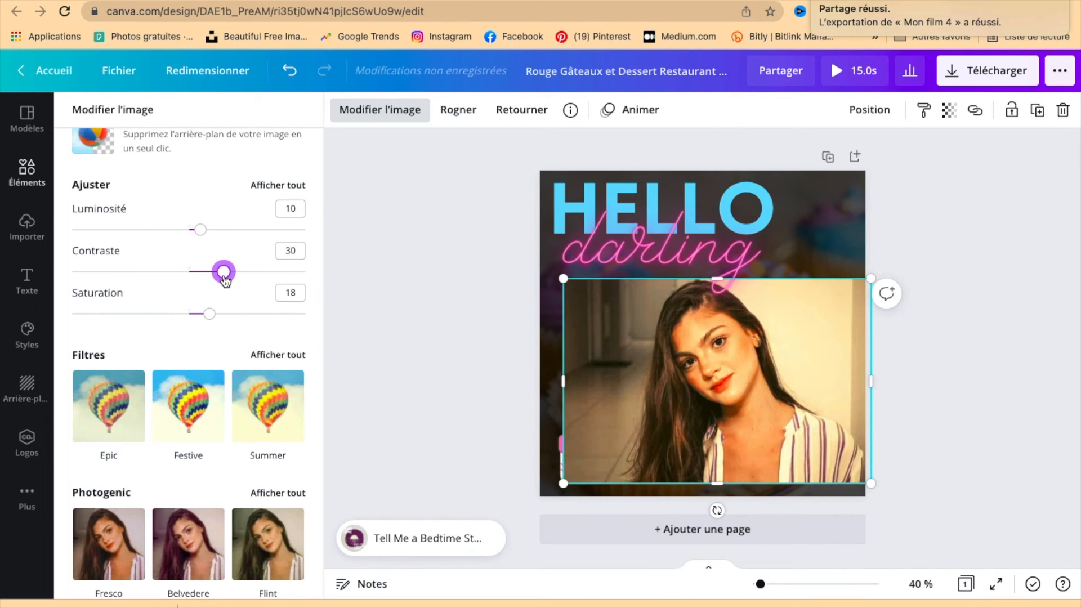
pyautogui.moveTo(200, 231)
pyautogui.mouseDown()
pyautogui.moveTo(230, 231)
pyautogui.moveTo(208, 231)
pyautogui.moveTo(217, 231)
pyautogui.mouseUp()
pyautogui.moveTo(223, 269); pyautogui.dragTo(206, 272)
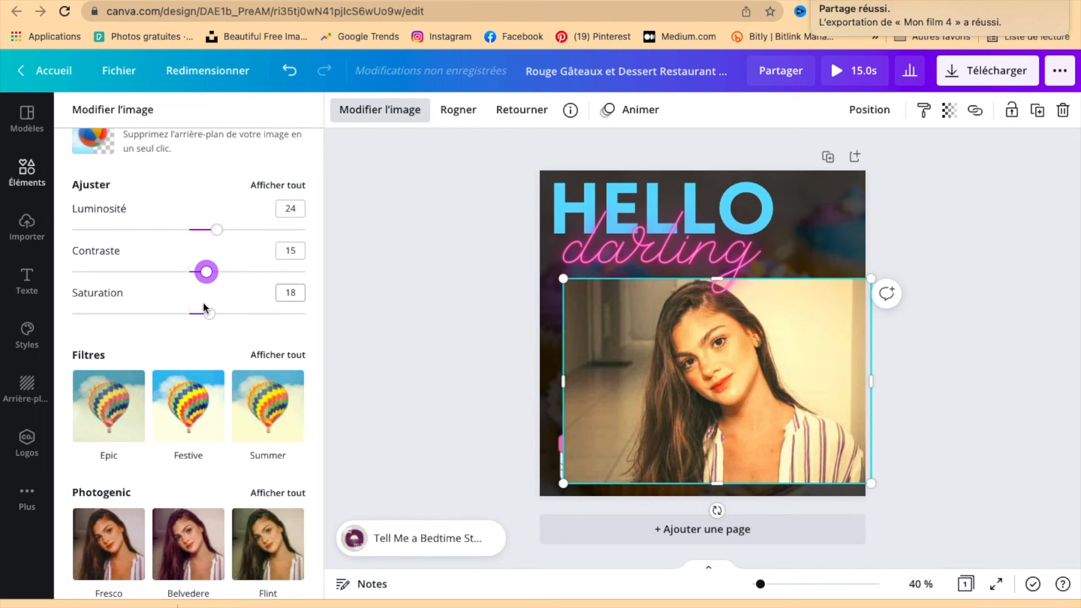
pyautogui.moveTo(209, 314)
pyautogui.mouseDown()
pyautogui.moveTo(93, 316)
pyautogui.moveTo(248, 337)
pyautogui.moveTo(73, 314)
pyautogui.moveTo(216, 313)
pyautogui.moveTo(247, 326)
pyautogui.moveTo(208, 314)
pyautogui.mouseUp()
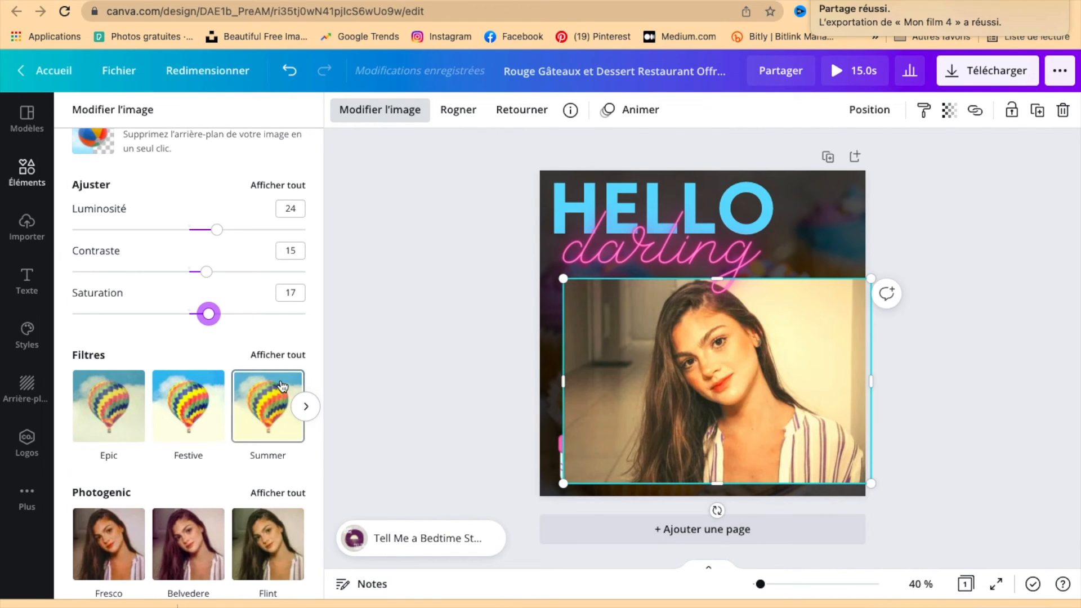
pyautogui.scroll(-2, 282, 387)
pyautogui.scroll(3, 283, 387)
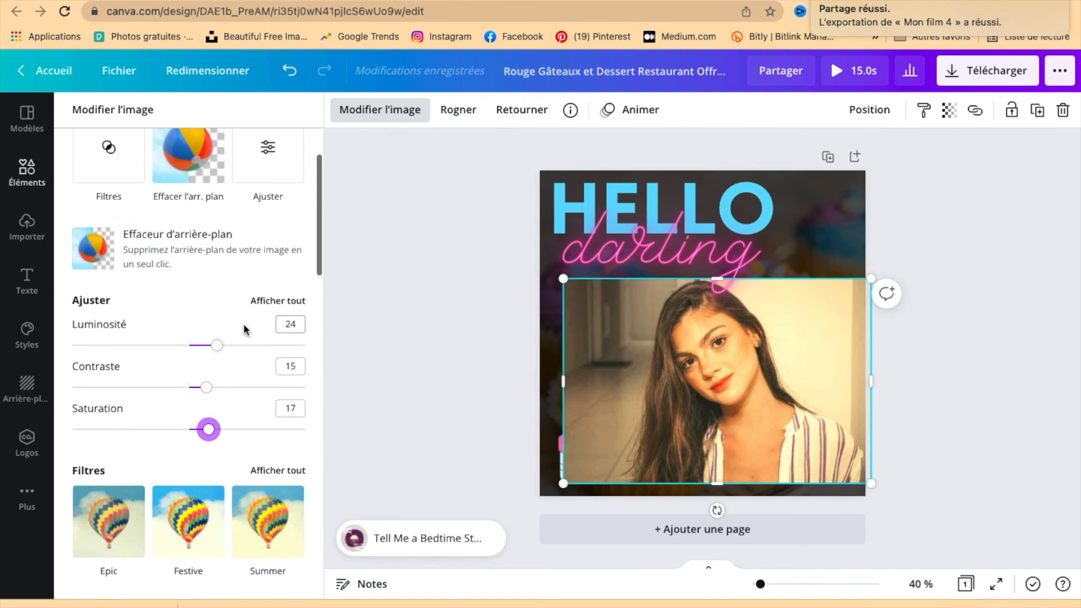
# - Remove the background from the woman's photo and shift the cutout toward the design's lower right corner
pyautogui.click(201, 253)
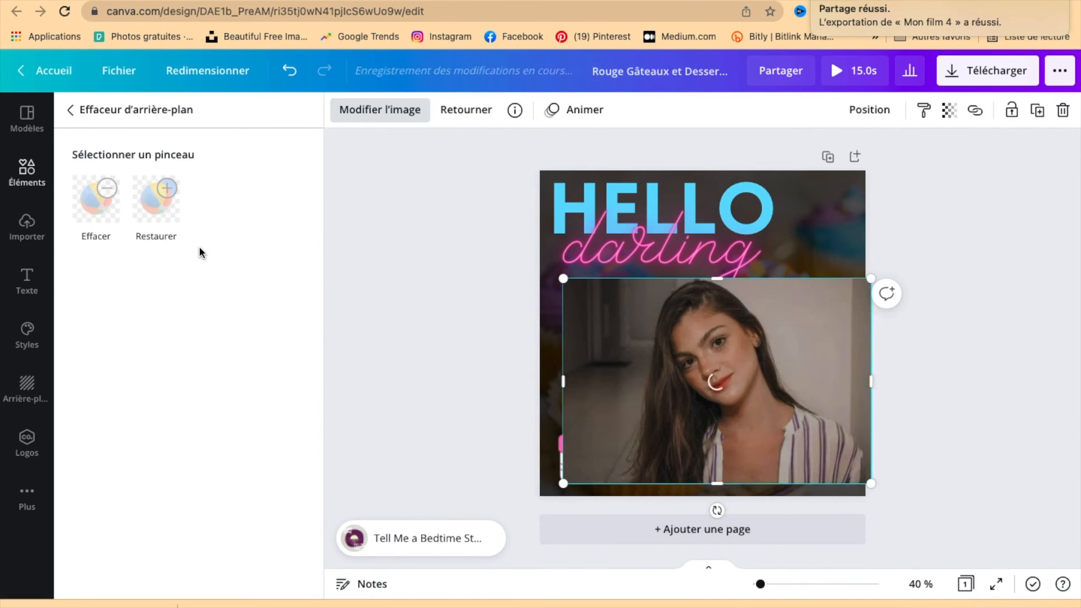
pyautogui.moveTo(762, 418); pyautogui.dragTo(783, 430)
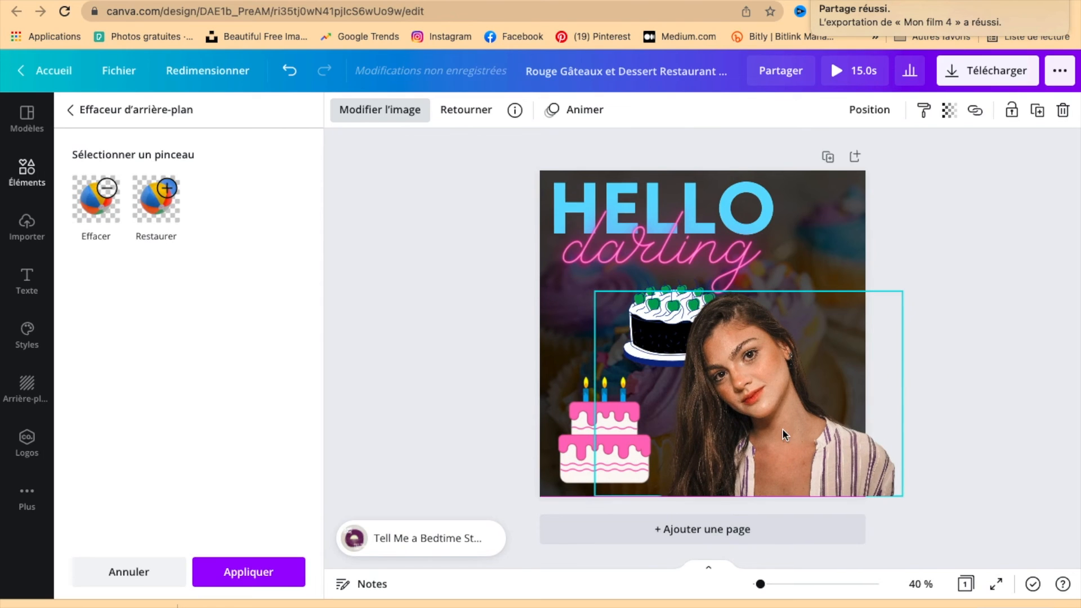
# - Move both cakes to the design's left side, and shrink the woman's cutout to fit in the lower right corner
pyautogui.click(584, 446)
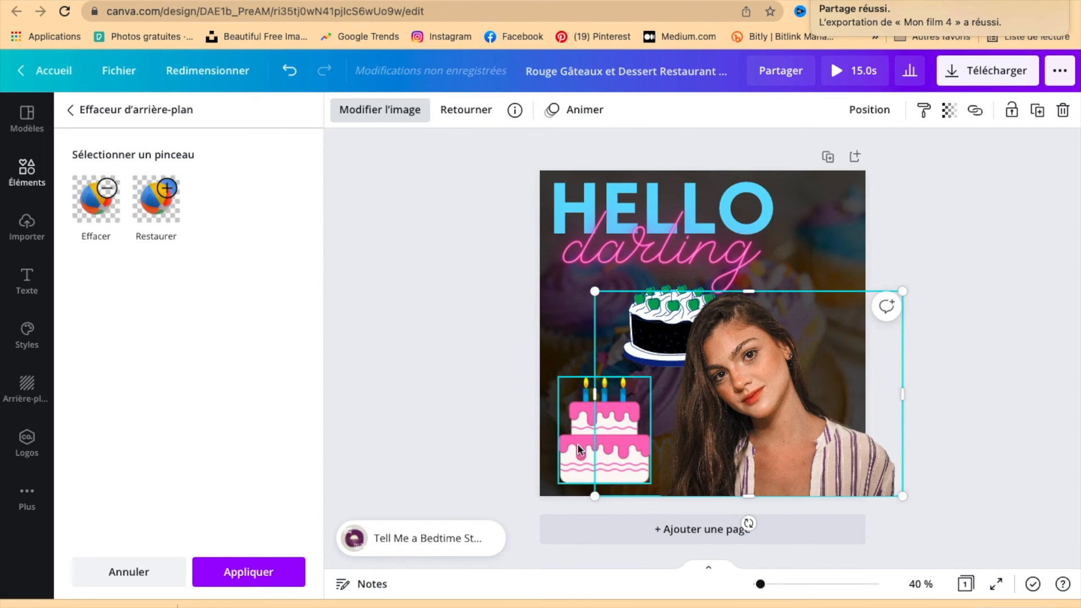
pyautogui.moveTo(573, 446); pyautogui.dragTo(564, 446)
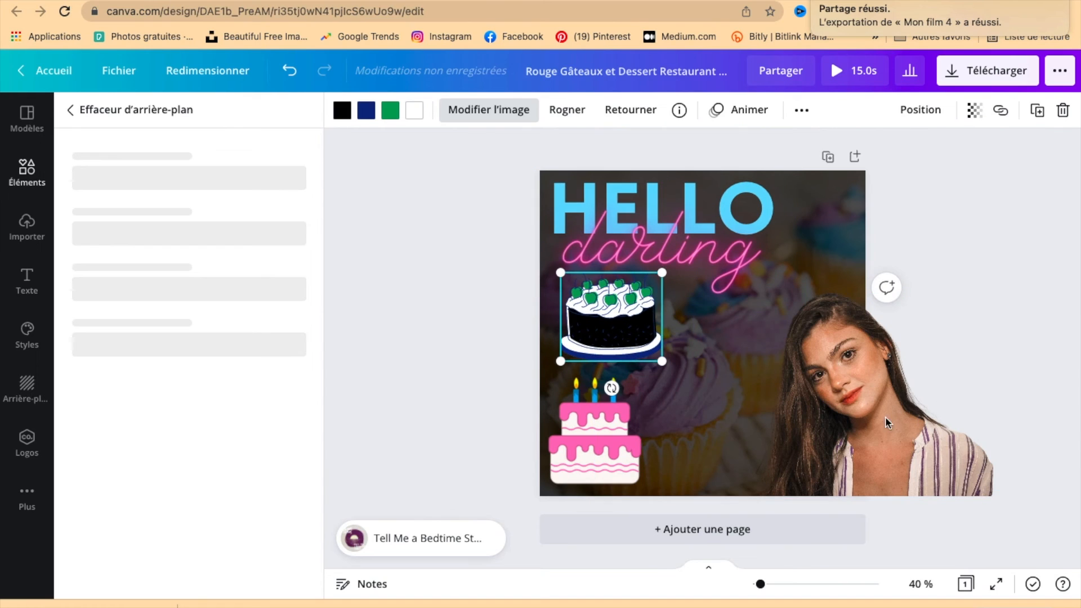
pyautogui.click(846, 411)
pyautogui.moveTo(897, 444)
pyautogui.mouseDown()
pyautogui.moveTo(816, 416)
pyautogui.moveTo(789, 443)
pyautogui.mouseUp()
pyautogui.moveTo(888, 490); pyautogui.dragTo(861, 476)
pyautogui.moveTo(792, 433); pyautogui.dragTo(802, 454)
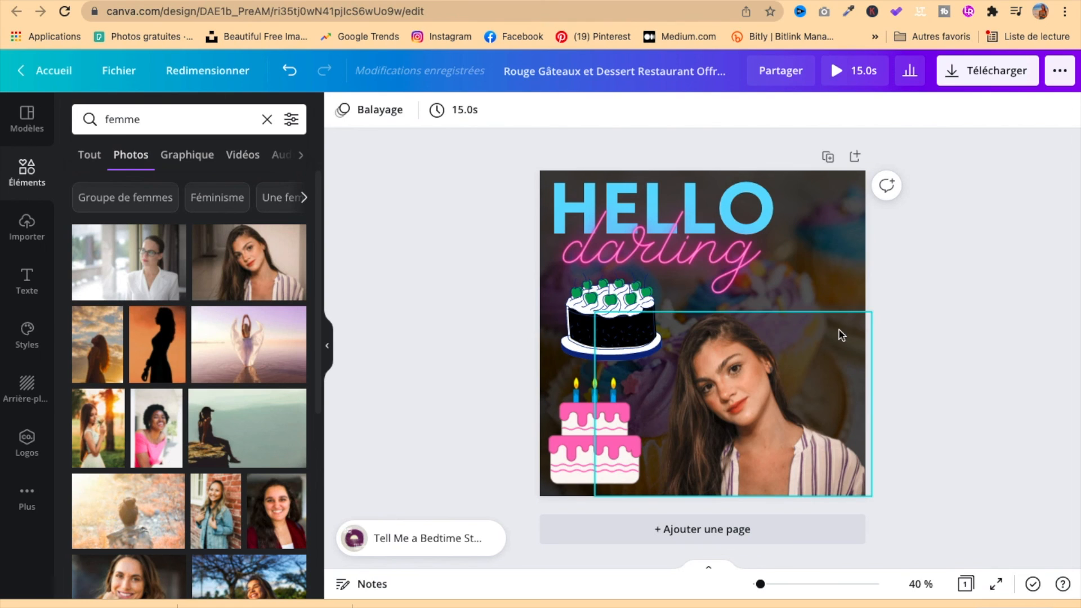
# - Delete the heading, both cakes and the woman's cutout together, leaving only the cupcake background
pyautogui.moveTo(995, 413); pyautogui.dragTo(594, 215)
pyautogui.press('Delete')
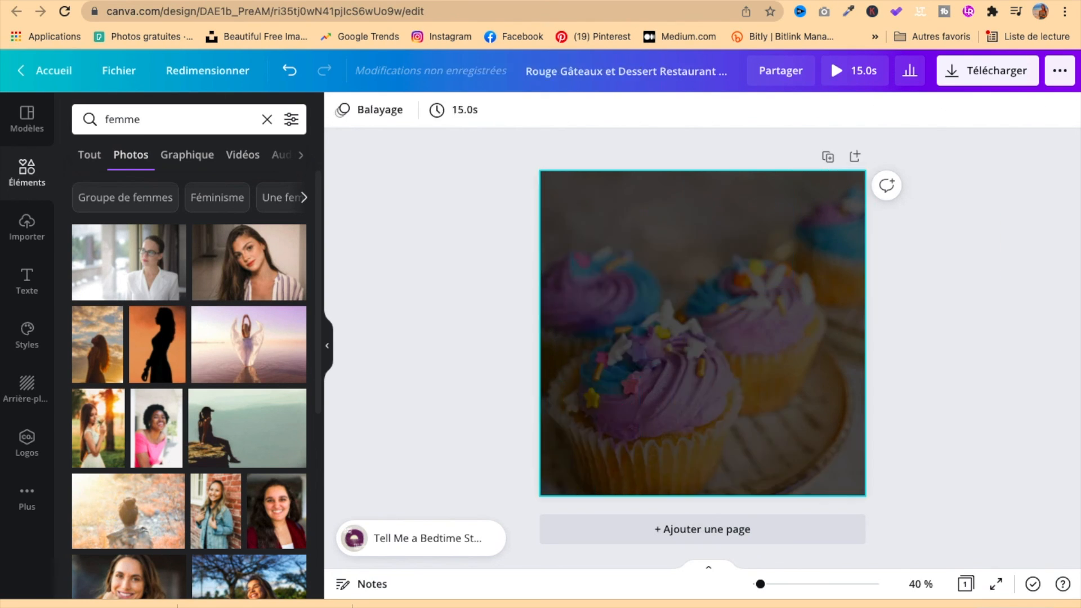